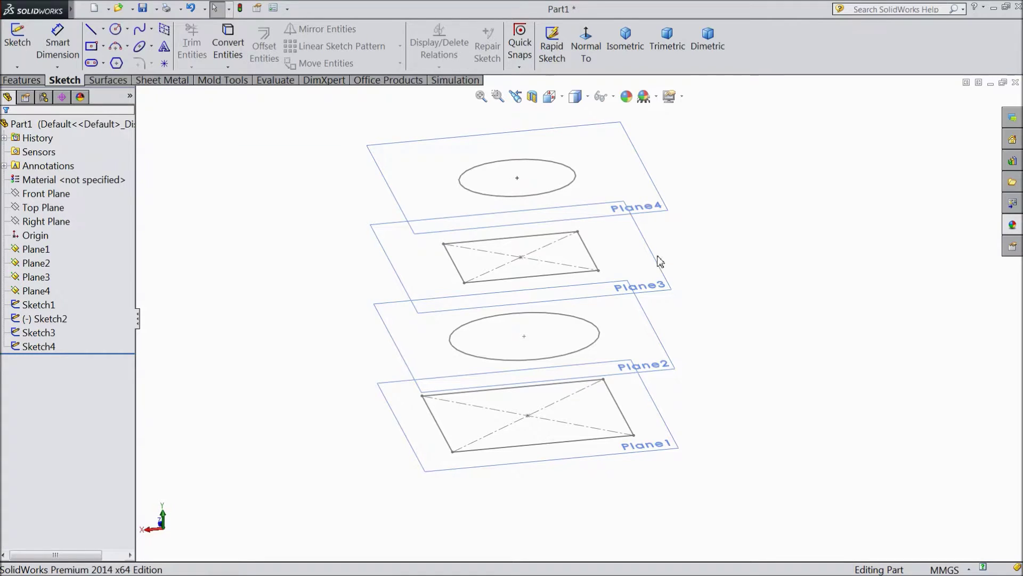
Hide reference planes Plane1 through Plane4, leaving the four profile sketches displayed.
left_click(21, 81)
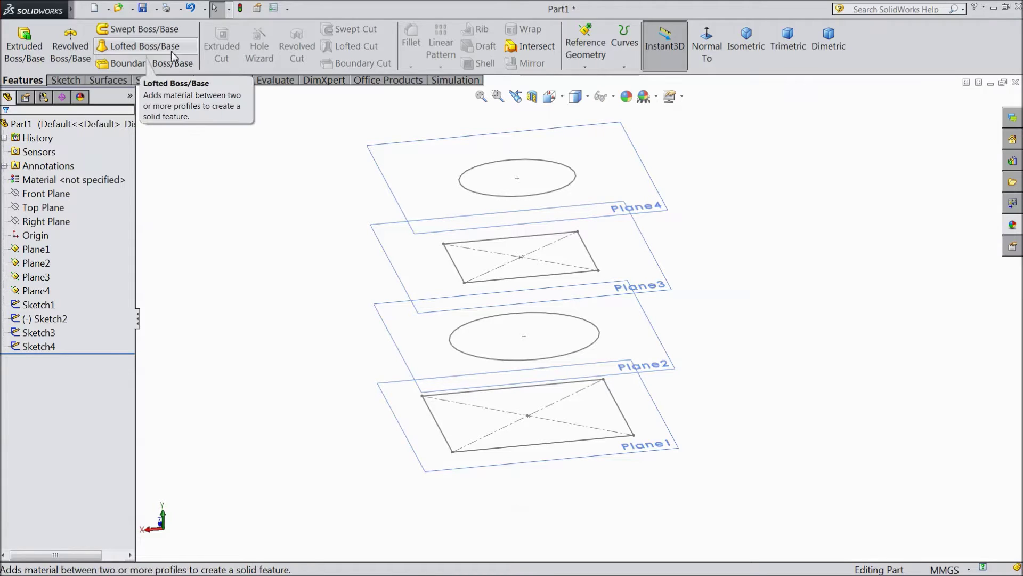
mouse_move(727, 317)
middle_mouse_down()
mouse_move(729, 247)
mouse_move(720, 315)
mouse_move(733, 290)
mouse_move(708, 302)
mouse_move(717, 302)
mouse_move(679, 235)
mouse_move(665, 270)
middle_mouse_up()
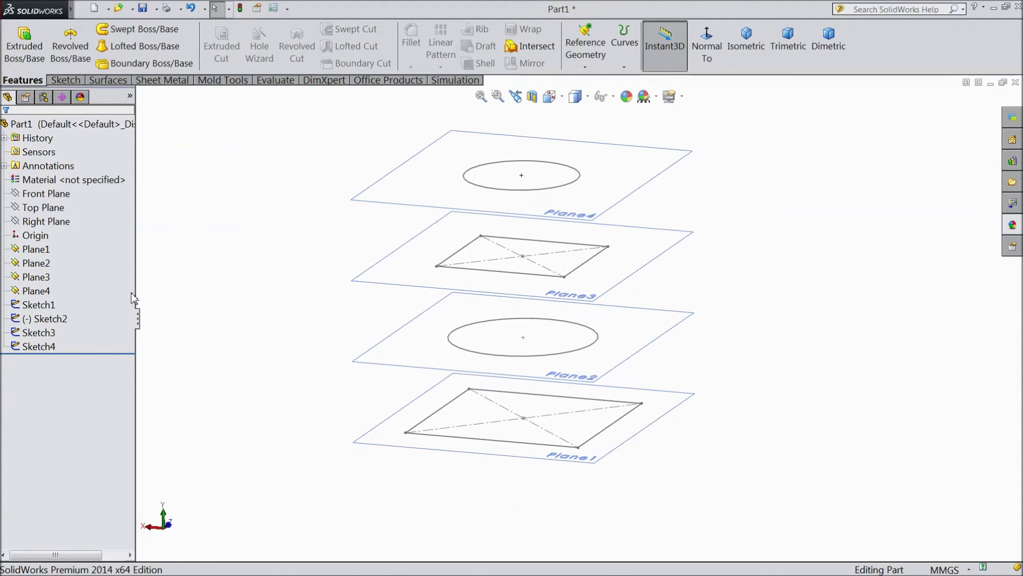
left_click_drag(55, 276, 36, 295)
right_click(38, 288)
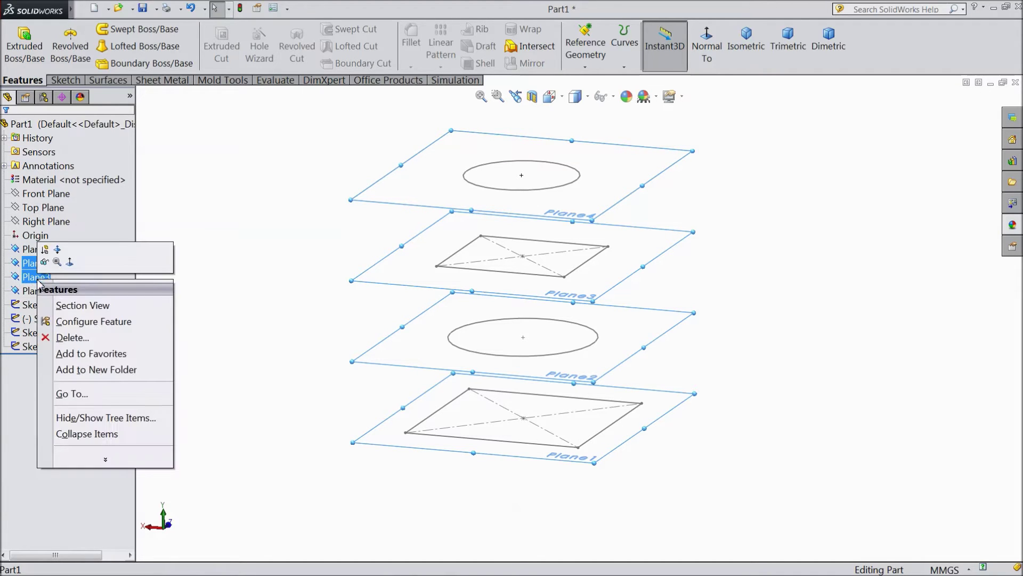
left_click(44, 262)
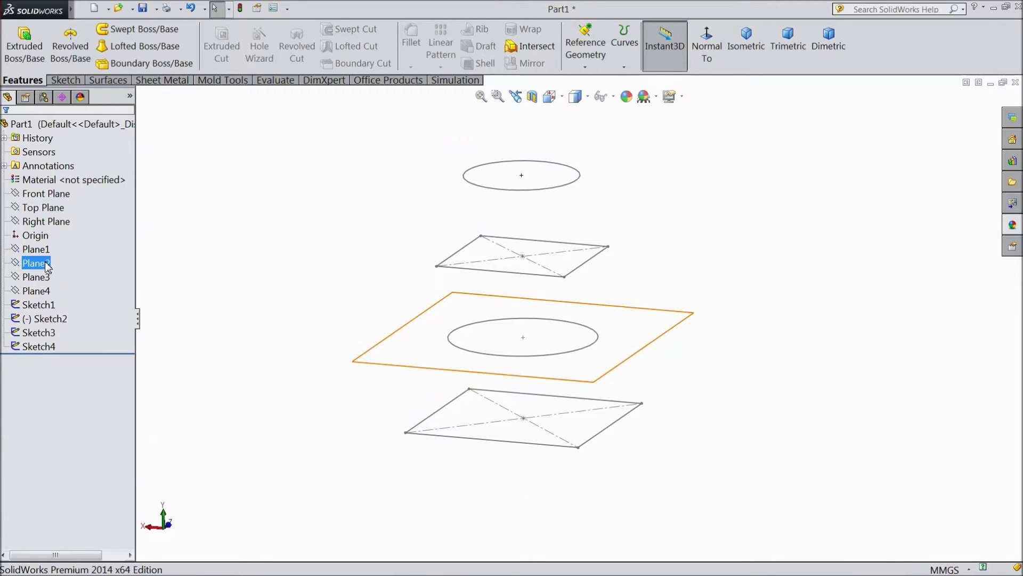
Start a new sketch on the Right Plane and view it face-on.
mouse_move(624, 253)
middle_mouse_down()
mouse_move(631, 164)
mouse_move(601, 263)
mouse_move(581, 195)
mouse_move(577, 226)
middle_mouse_up()
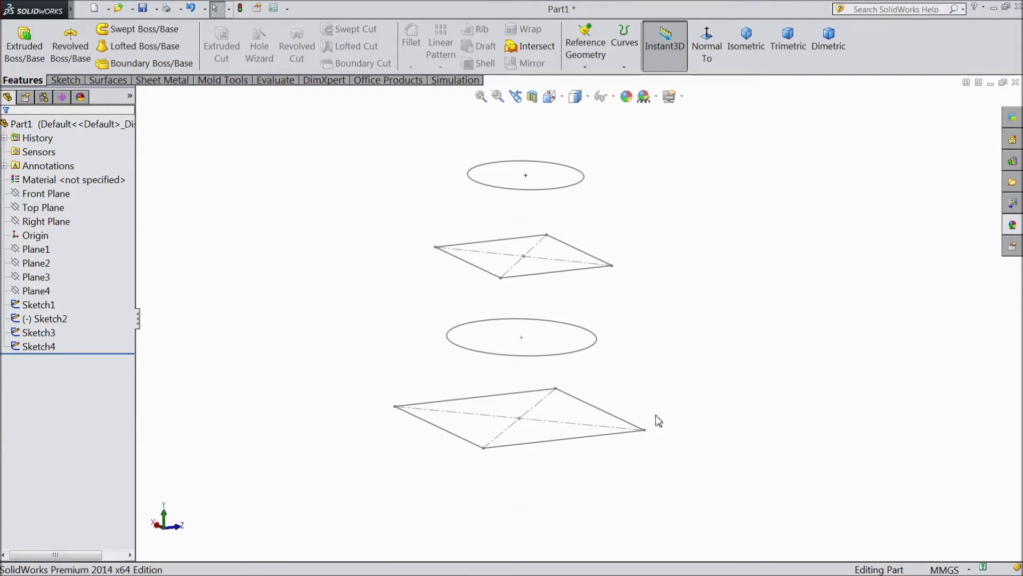
left_click(37, 222)
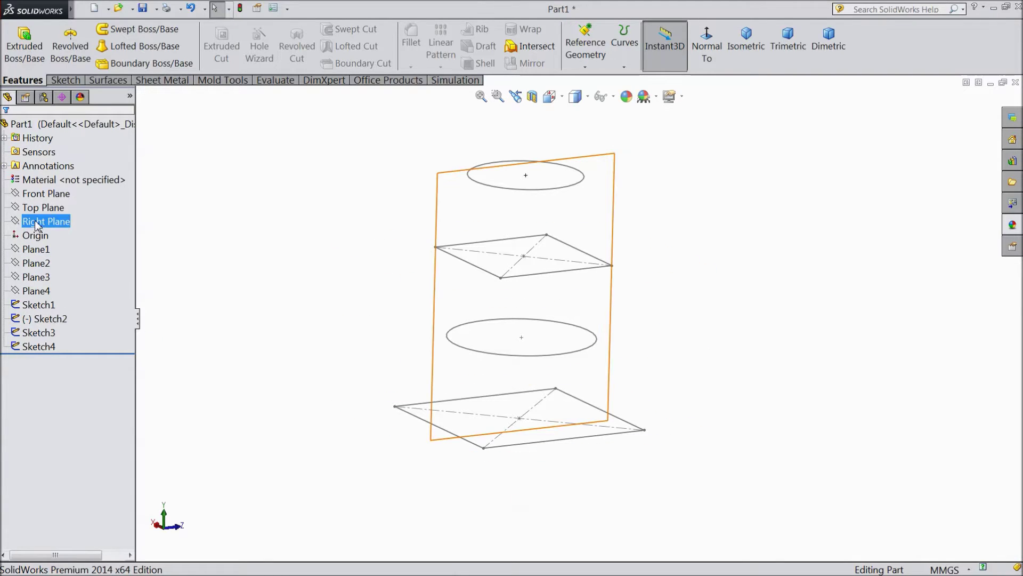
mouse_move(254, 274)
middle_mouse_down()
mouse_move(257, 206)
mouse_move(234, 227)
mouse_move(261, 244)
middle_mouse_up()
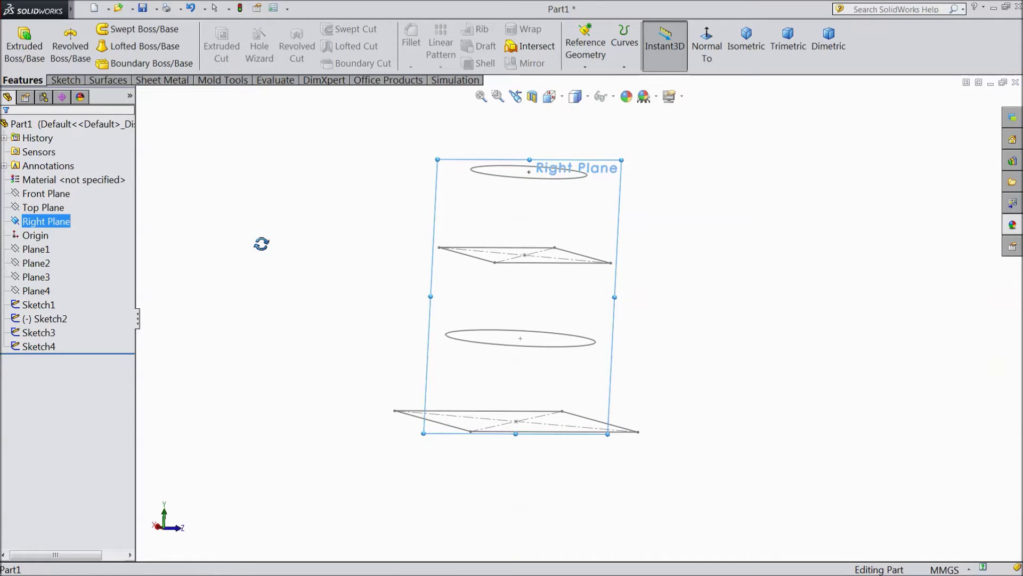
left_click(65, 80)
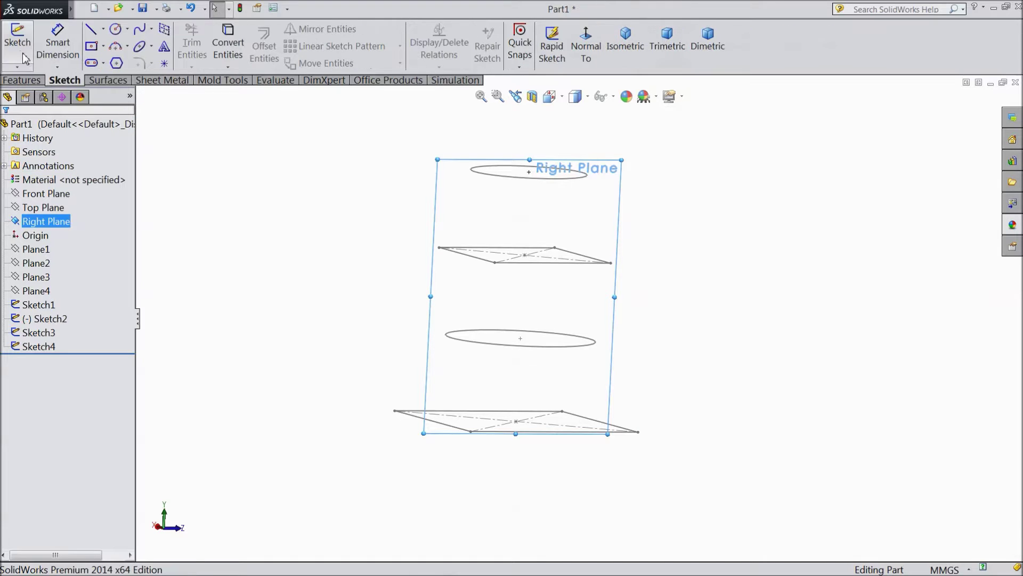
left_click(17, 46)
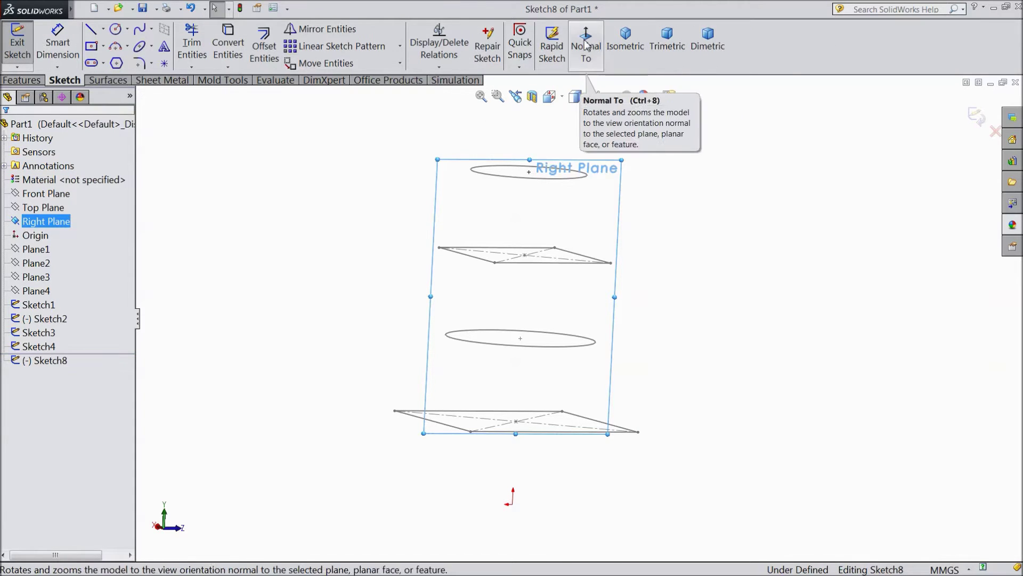
left_click(577, 64)
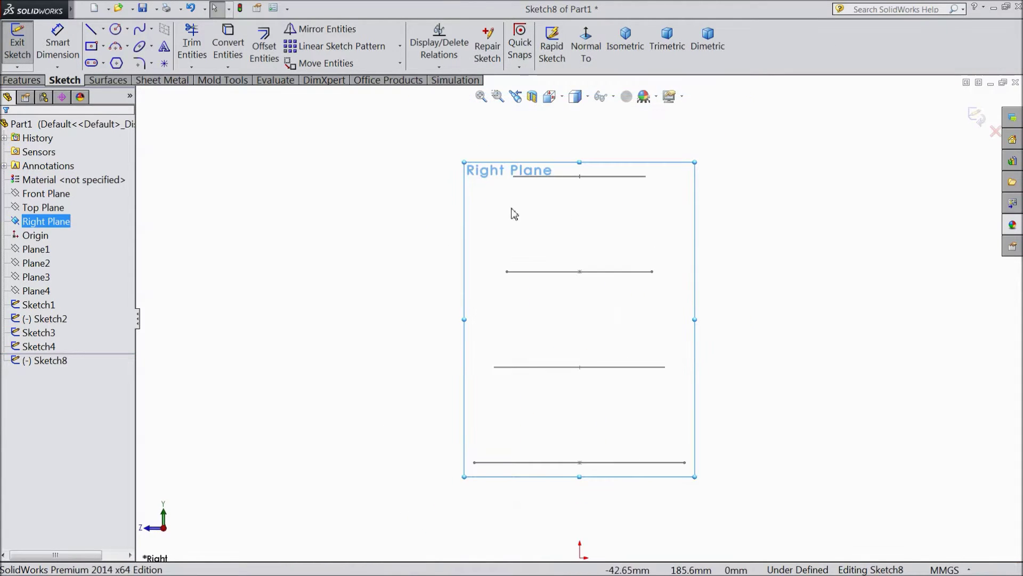
Convert the edge-on circles and rectangles of Sketch1 to Sketch4 into lines in the Right Plane sketch.
left_click(570, 178)
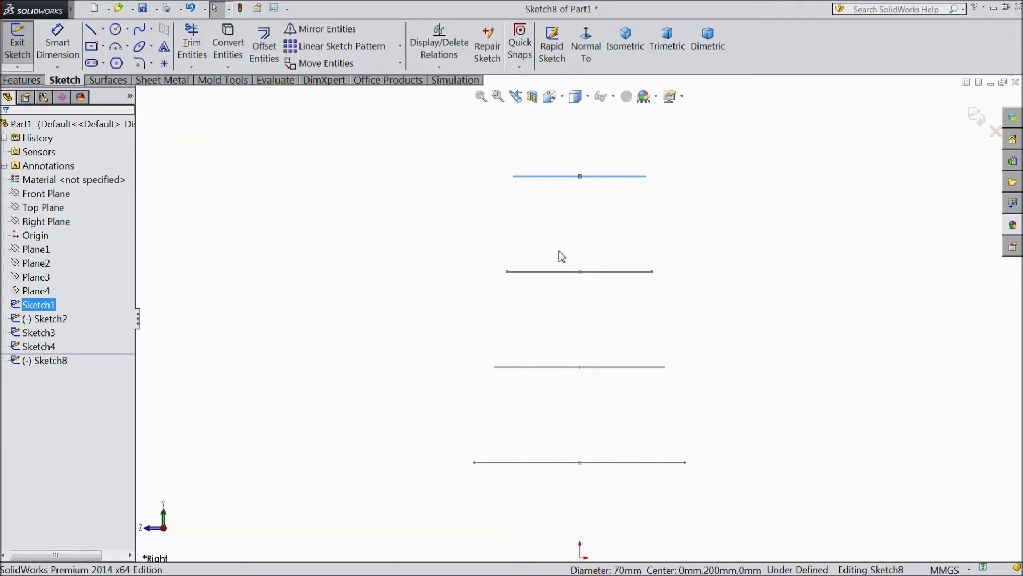
left_click(546, 272, "ctrl")
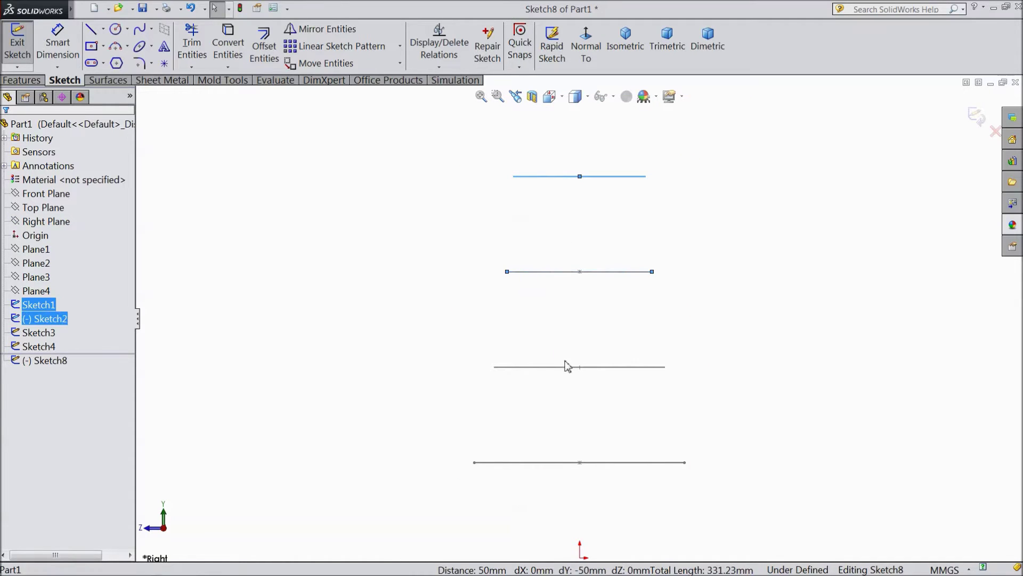
left_click(572, 367, "ctrl")
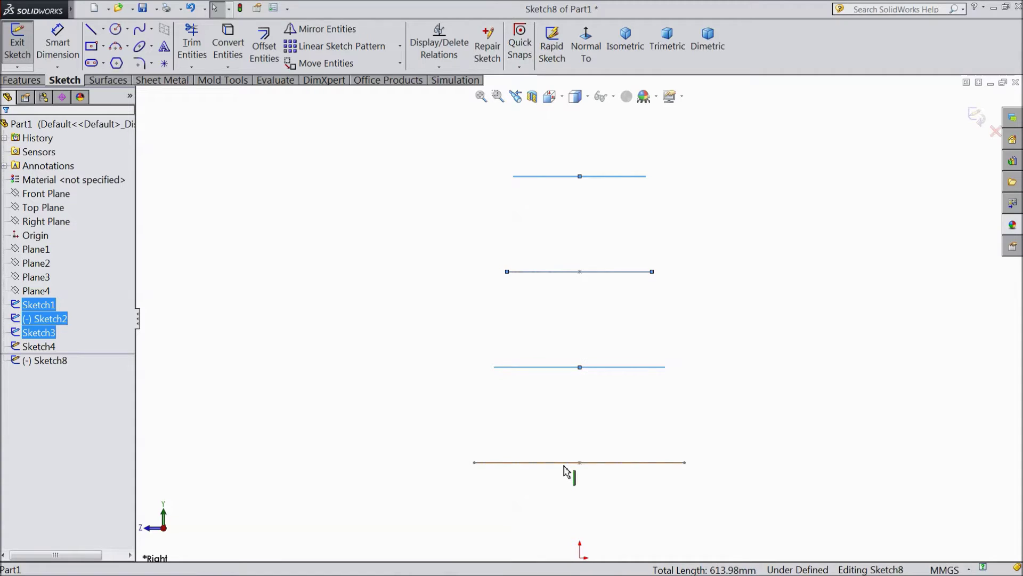
left_click(561, 472, "ctrl")
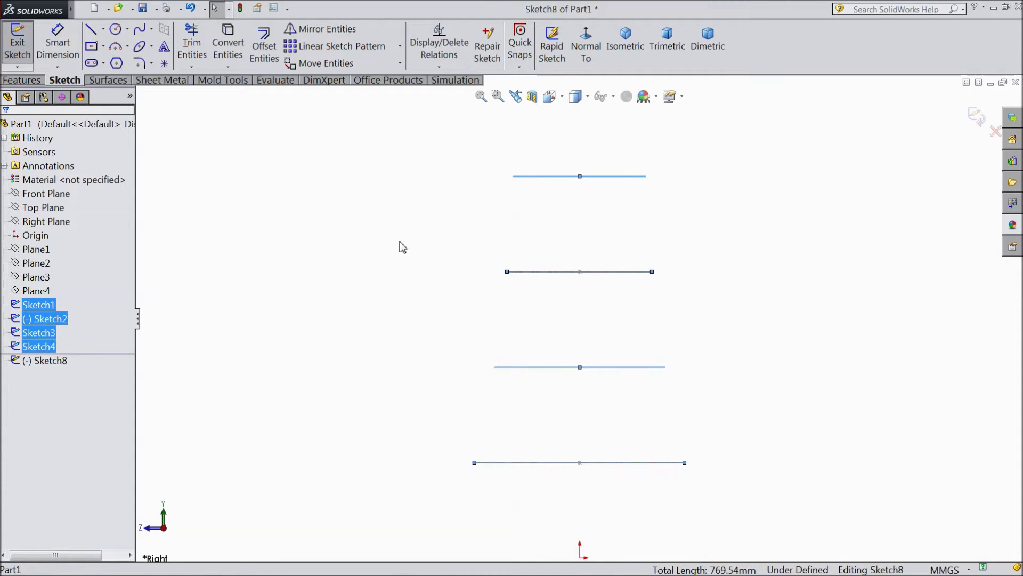
left_click(229, 51)
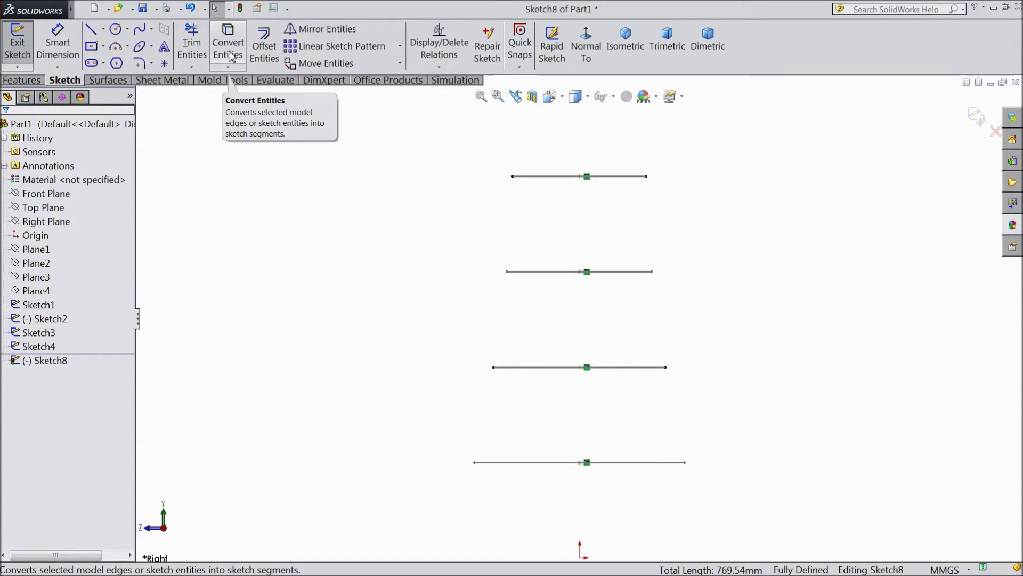
Turn the four converted lines into construction geometry.
mouse_move(376, 208)
middle_mouse_down()
mouse_move(390, 251)
mouse_move(464, 293)
middle_mouse_up()
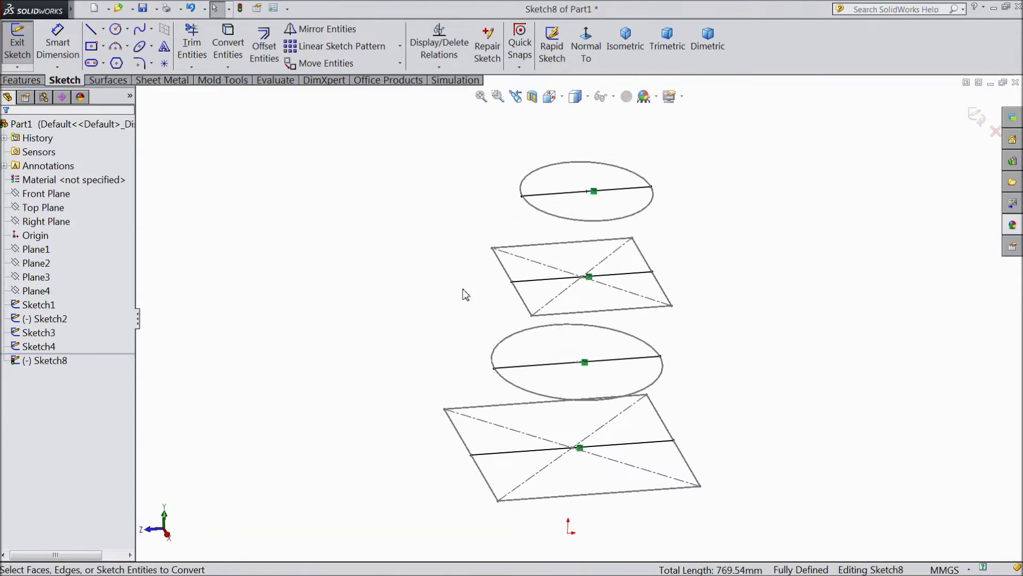
left_click(544, 194)
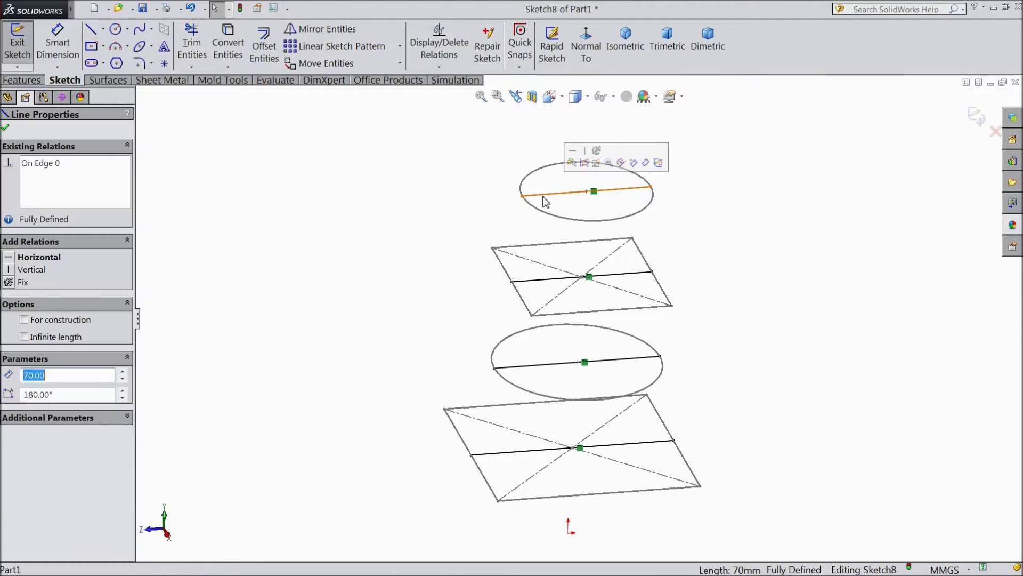
left_click(557, 278, "ctrl")
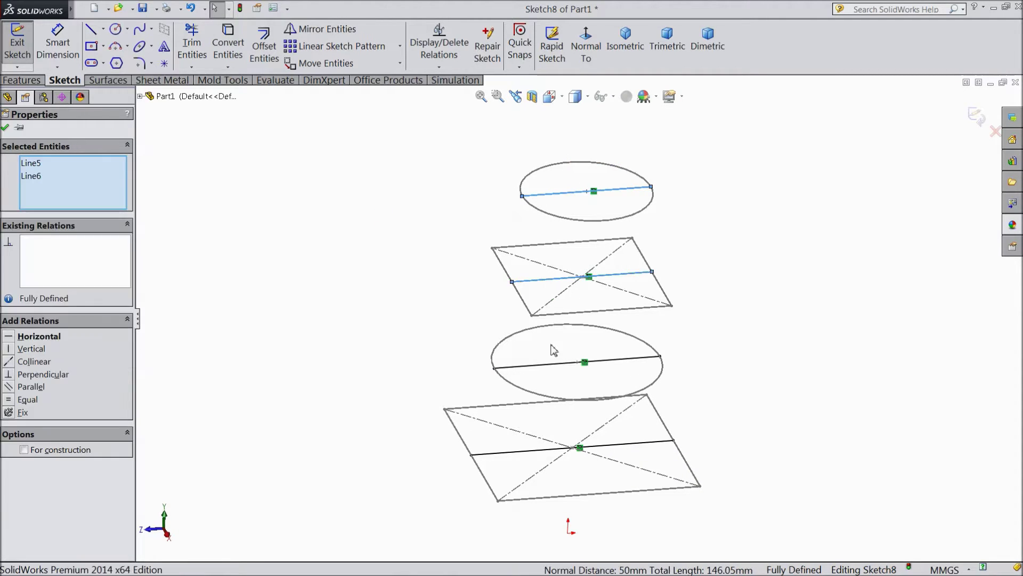
left_click(549, 364, "ctrl")
left_click(511, 453, "ctrl")
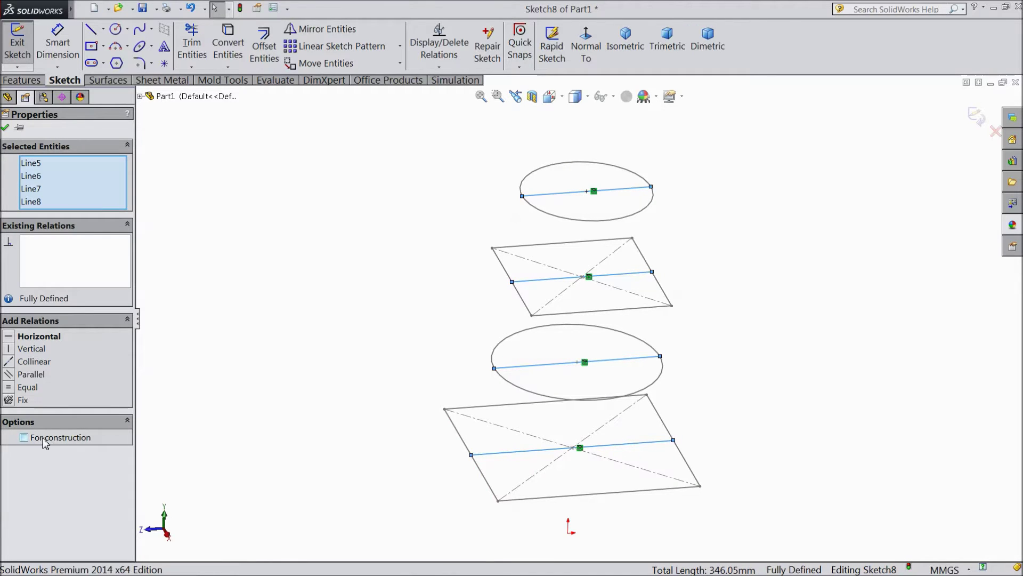
left_click(24, 438)
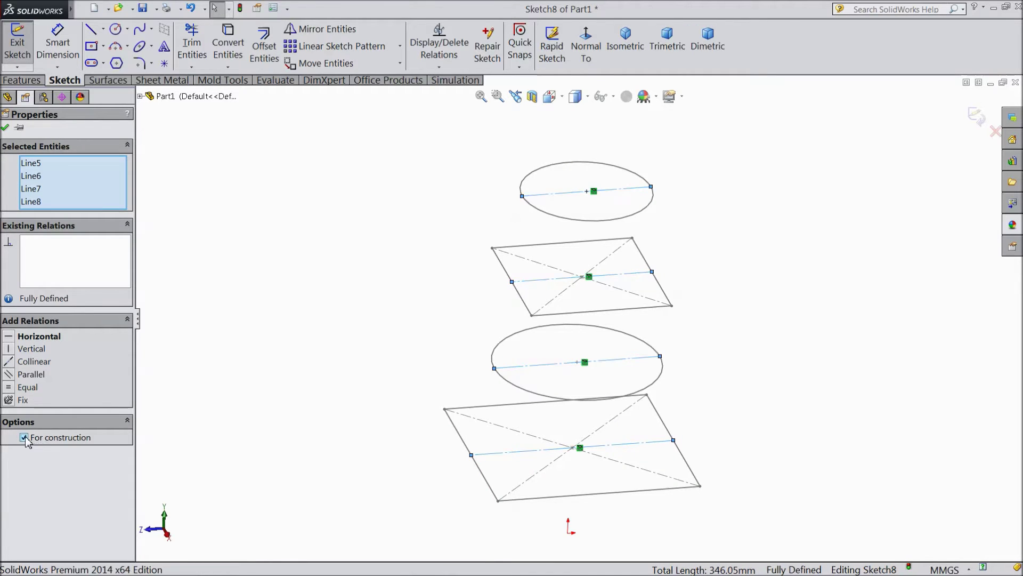
left_click(6, 128)
Draw a wavy spline from the top through the same-side endpoints of all four construction lines, bulging outward, inward, then outward between them, and exit the sketch.
mouse_move(473, 338)
middle_mouse_down()
mouse_move(423, 277)
mouse_move(533, 327)
mouse_move(676, 331)
middle_mouse_up()
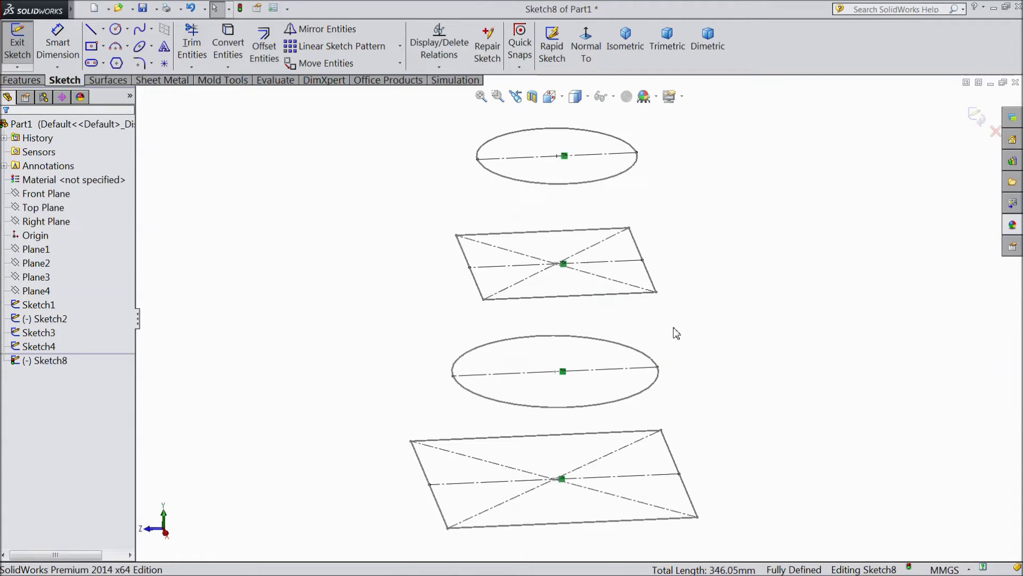
left_click(140, 32)
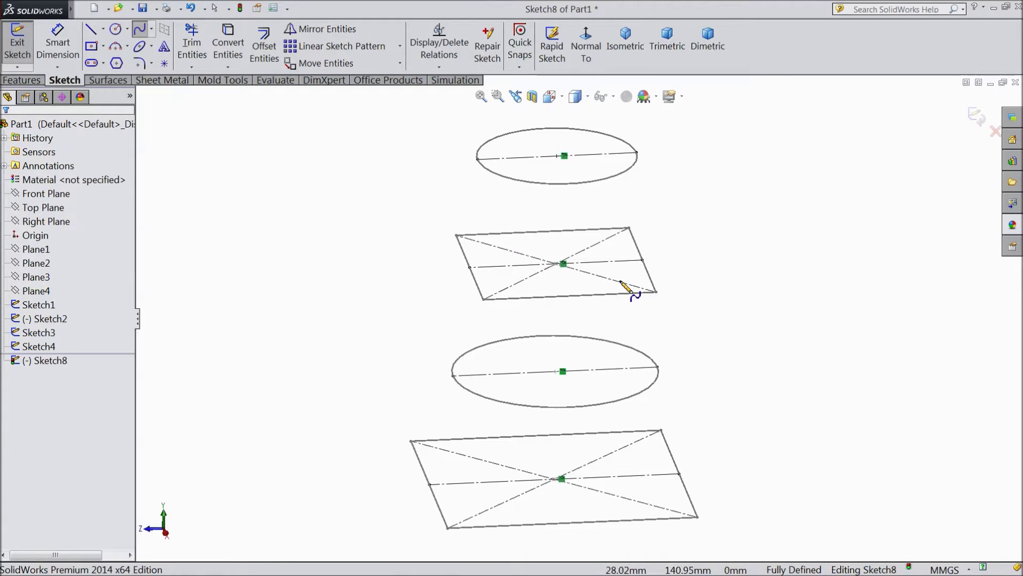
left_click(585, 48)
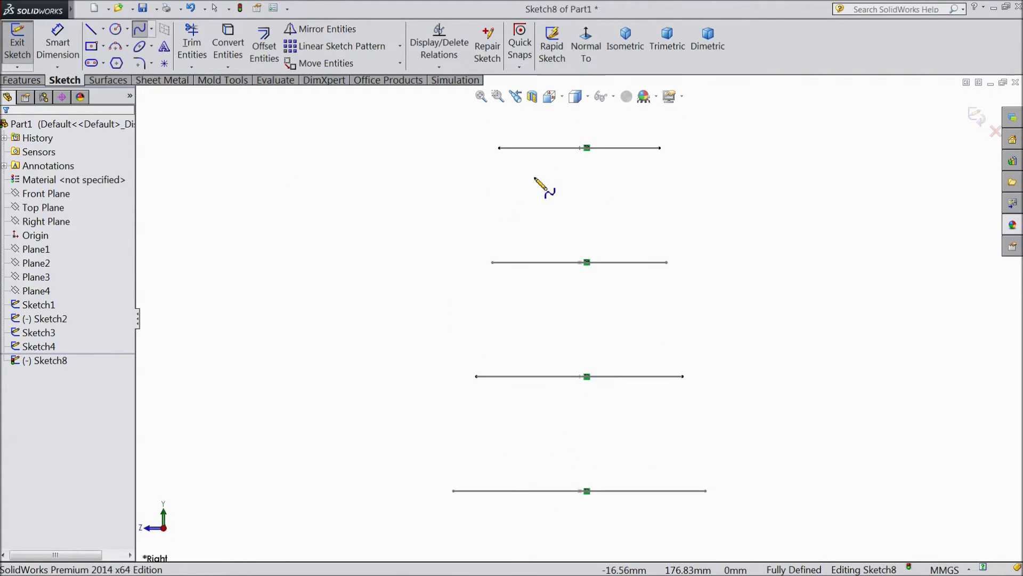
left_click(500, 148)
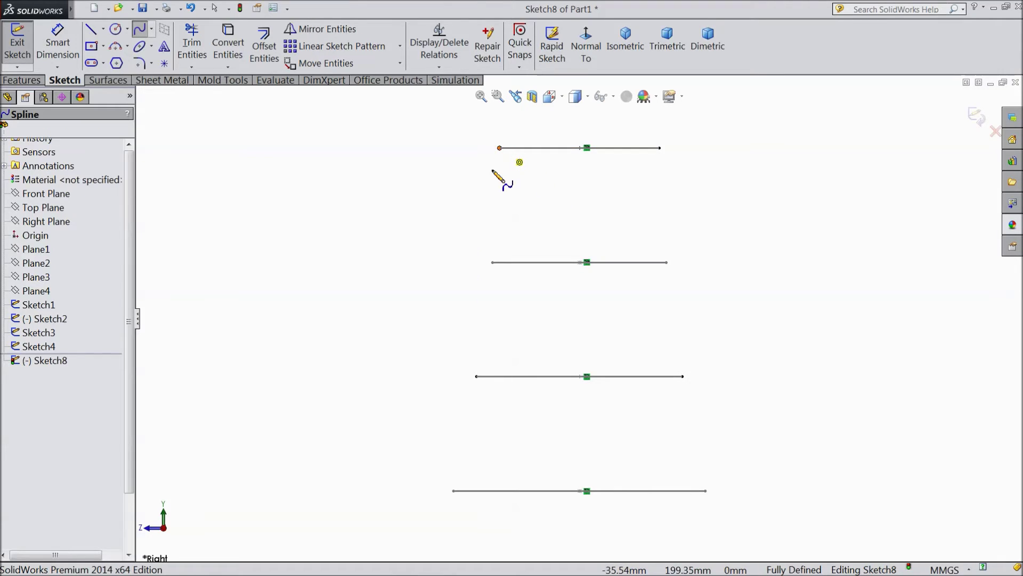
left_click(458, 198)
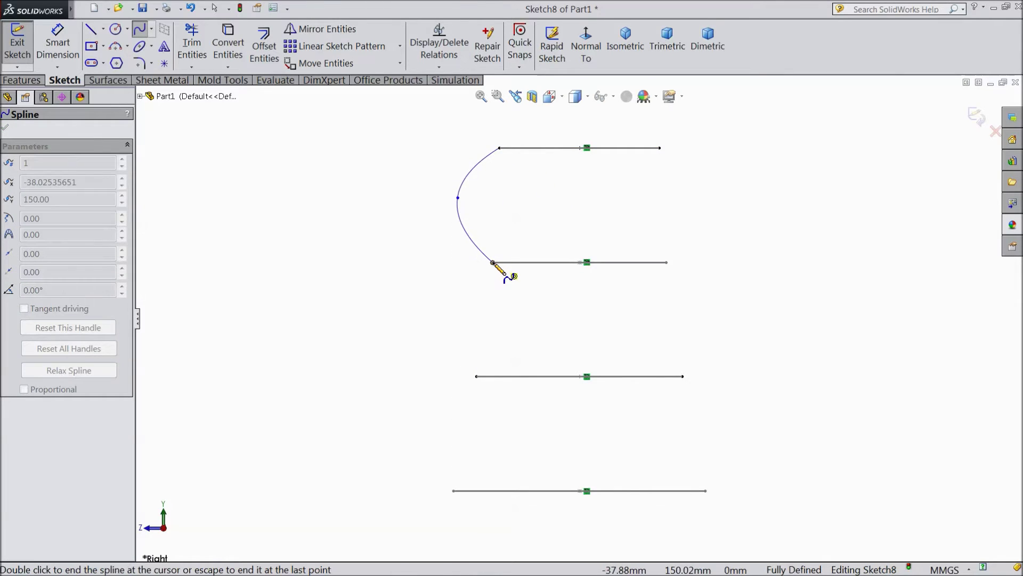
left_click(519, 318)
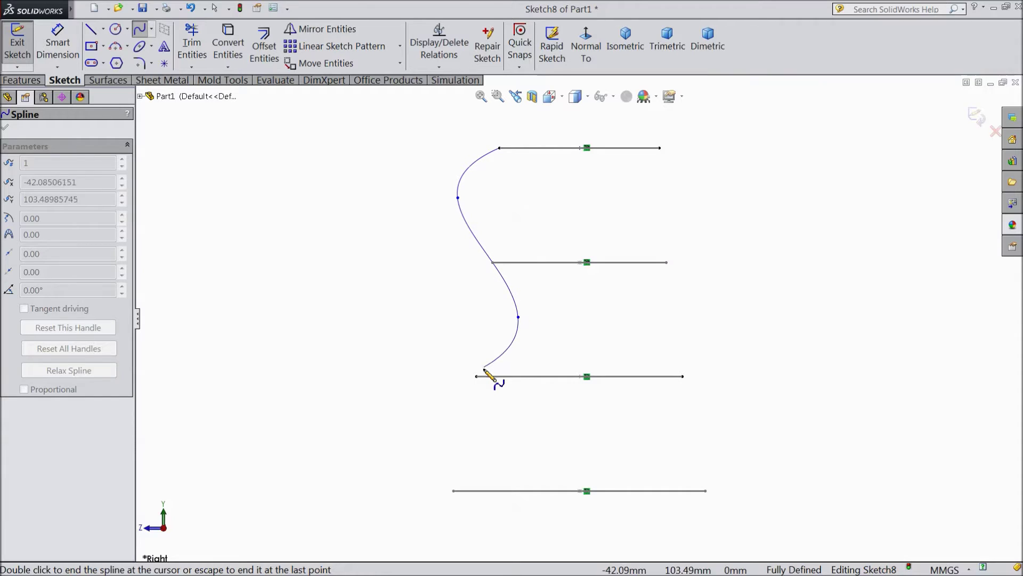
left_click(476, 377)
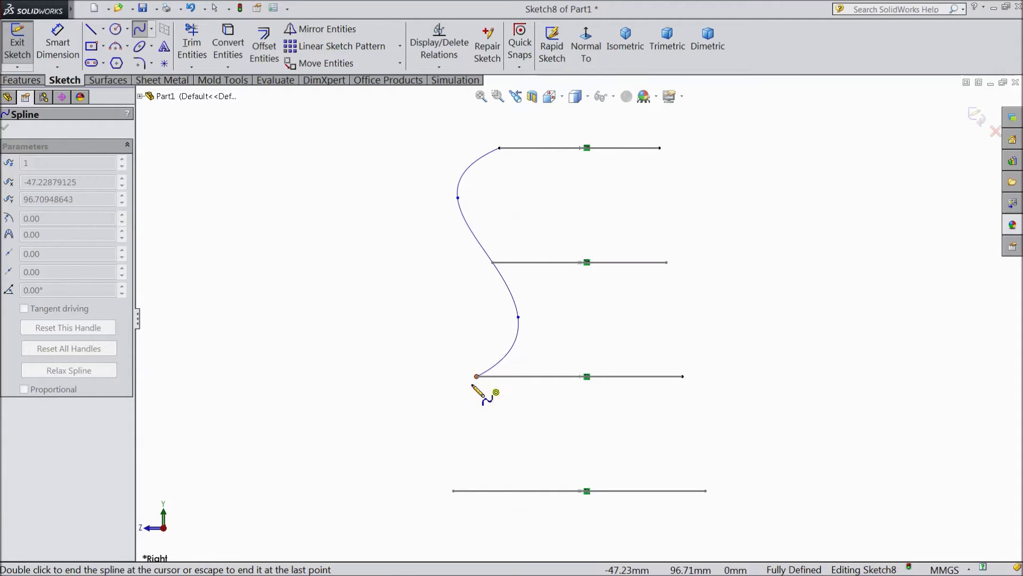
left_click(417, 436)
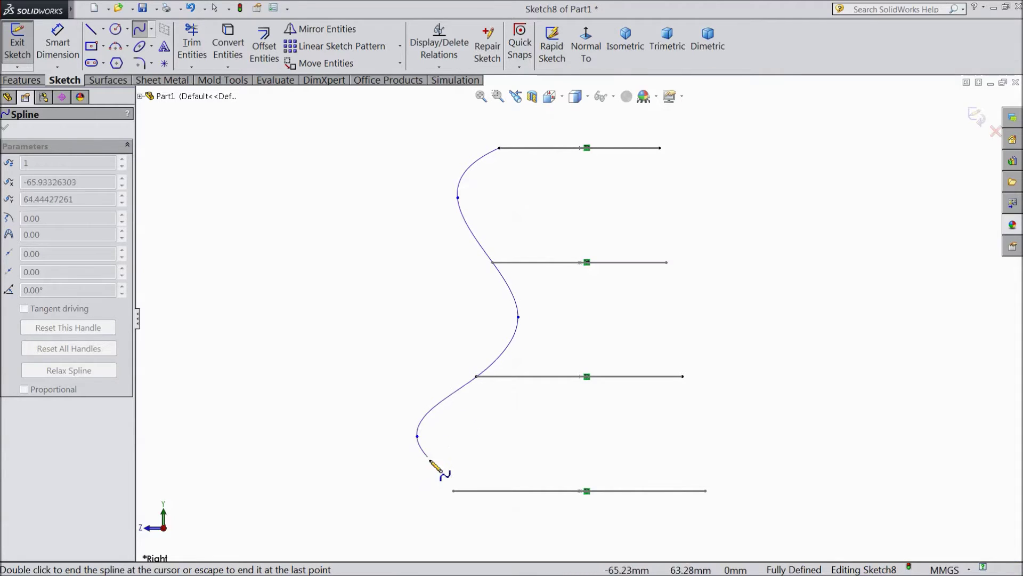
right_click(468, 507)
left_click(496, 166)
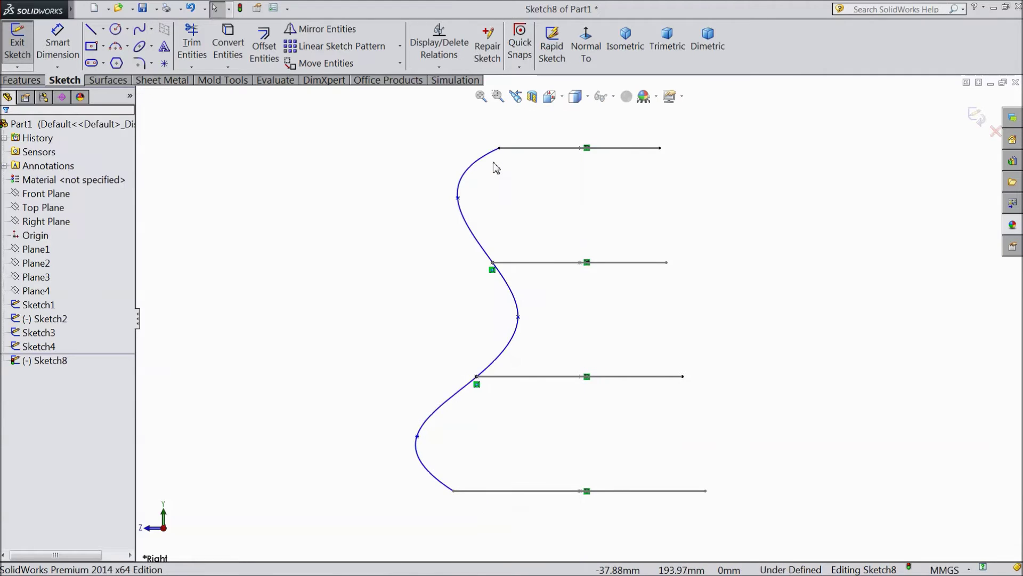
mouse_move(441, 279)
middle_mouse_down()
mouse_move(530, 228)
mouse_move(599, 244)
mouse_move(520, 245)
mouse_move(594, 190)
mouse_move(548, 297)
mouse_move(562, 288)
middle_mouse_up()
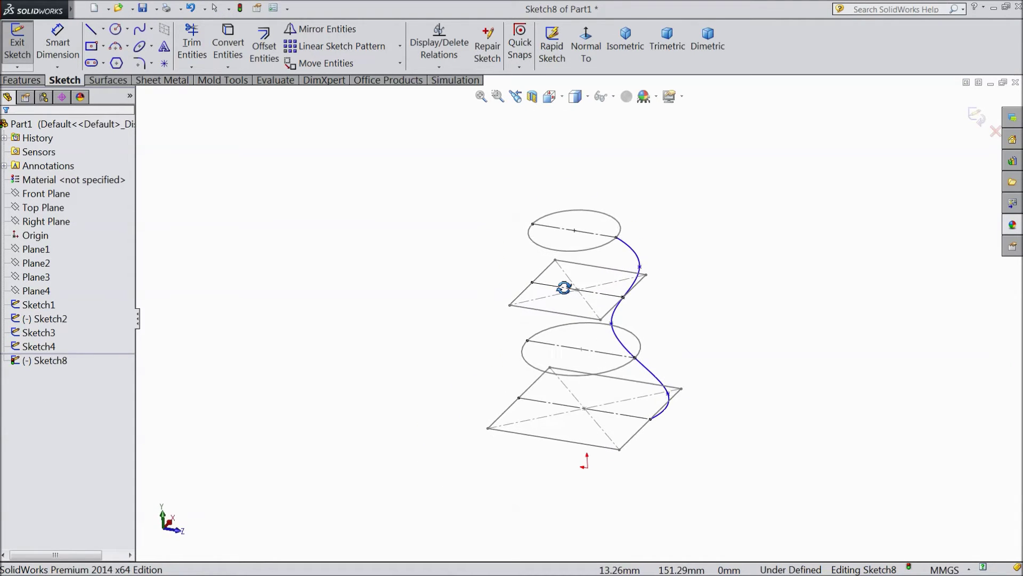
left_click(977, 117)
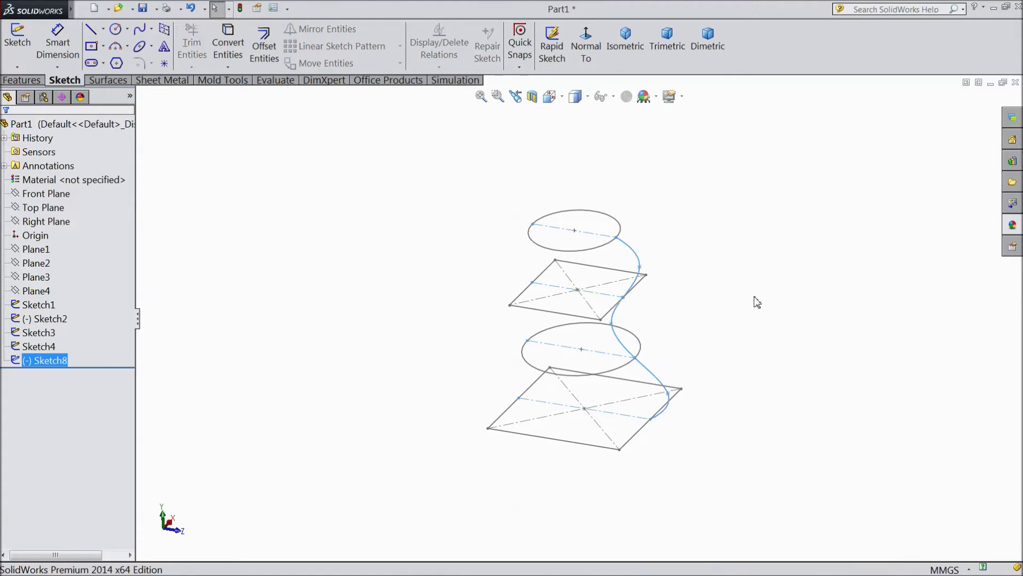
Start a Lofted Boss/Base and pick Sketch1, Sketch2, Sketch3 and Sketch4 as profiles from top to bottom, at points on the same side.
mouse_move(753, 299)
middle_mouse_down()
mouse_move(749, 262)
mouse_move(770, 290)
mouse_move(717, 276)
middle_mouse_up()
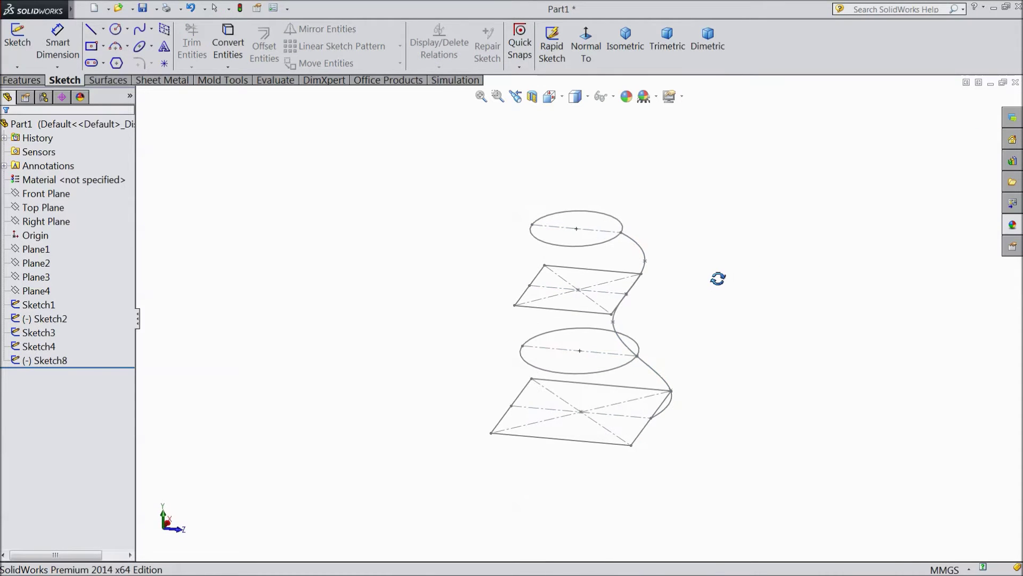
scroll(613, 368, "down", 3)
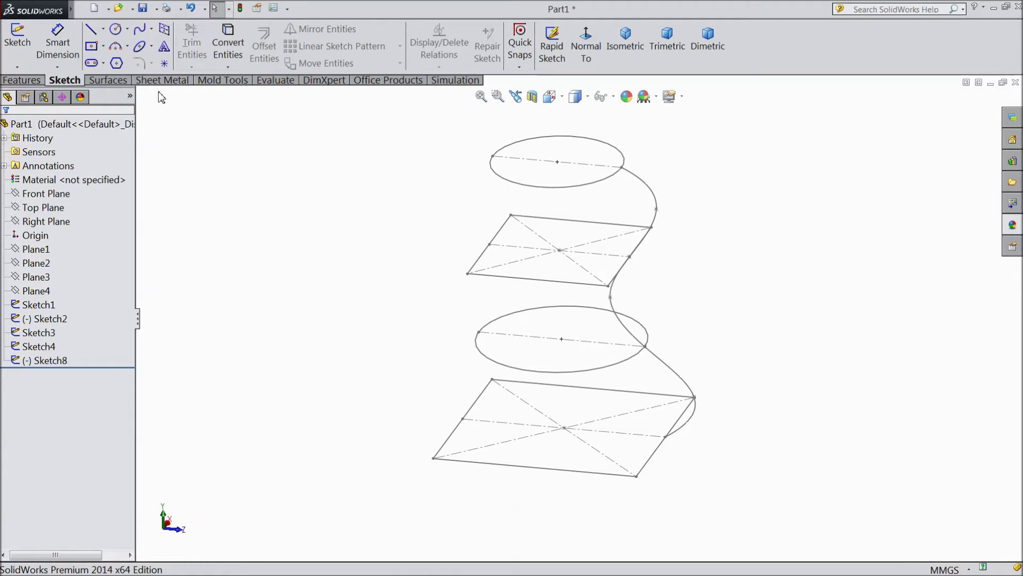
left_click(21, 80)
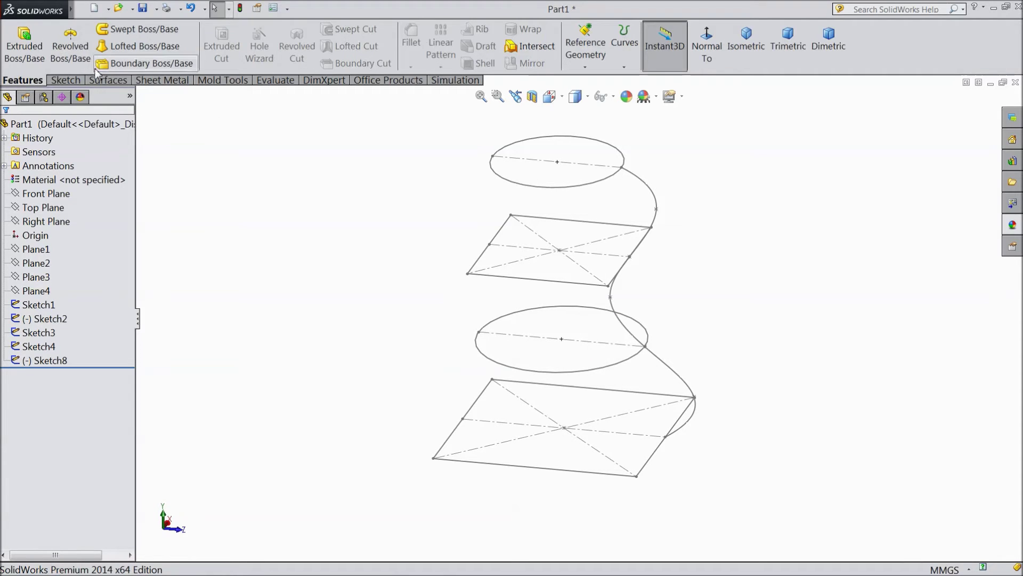
left_click(135, 48)
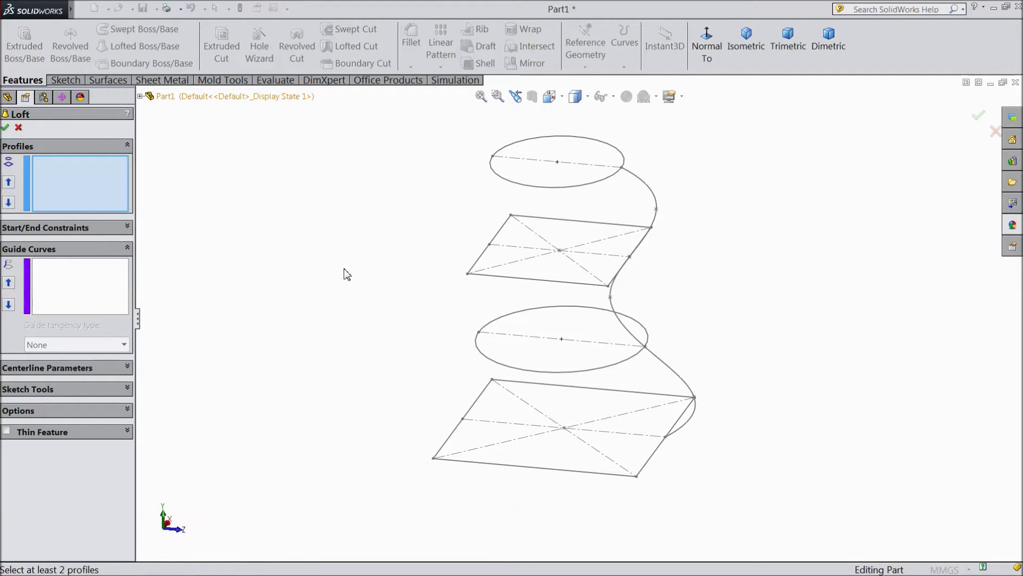
left_click(491, 170)
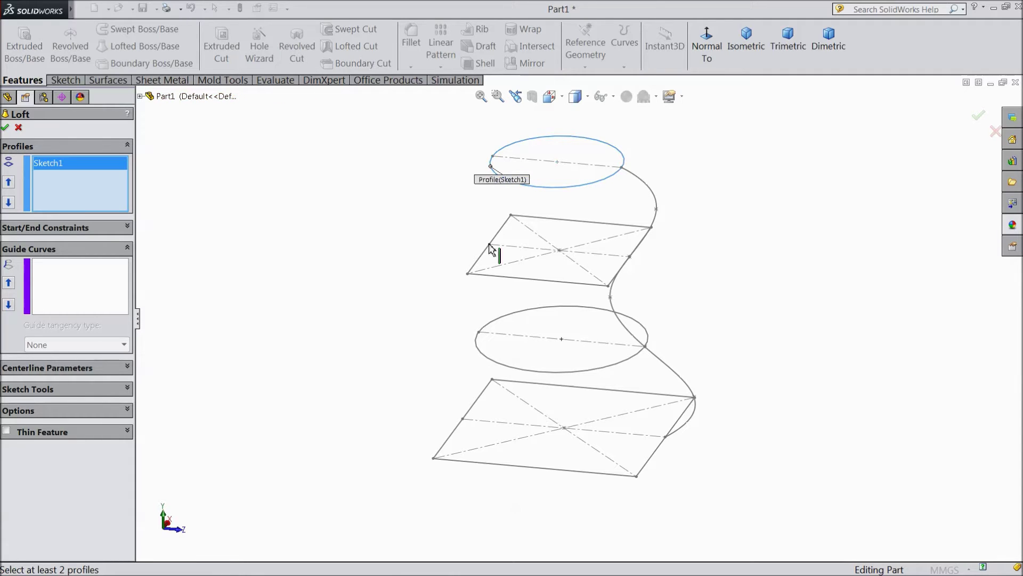
left_click(468, 275)
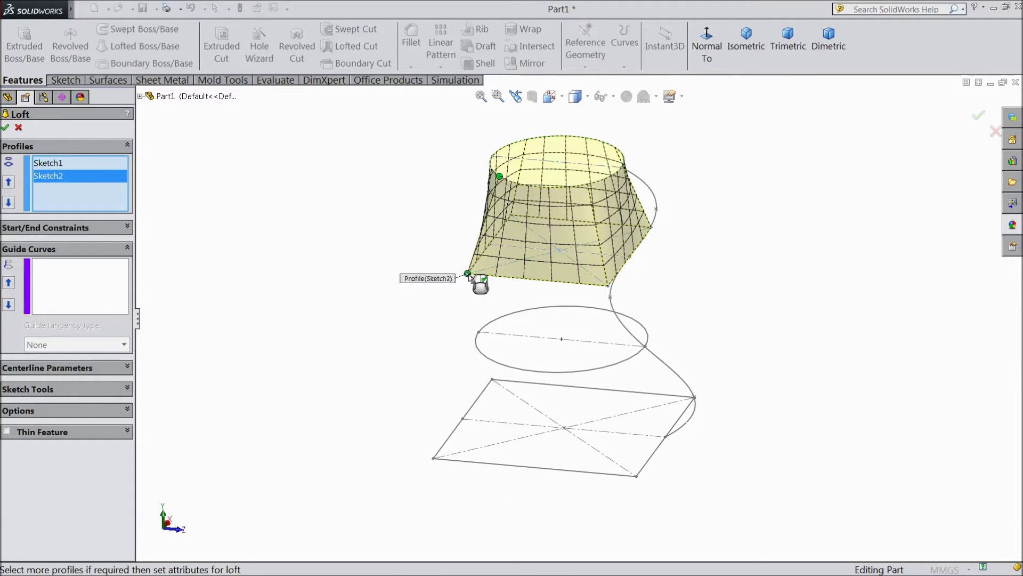
left_click(476, 347)
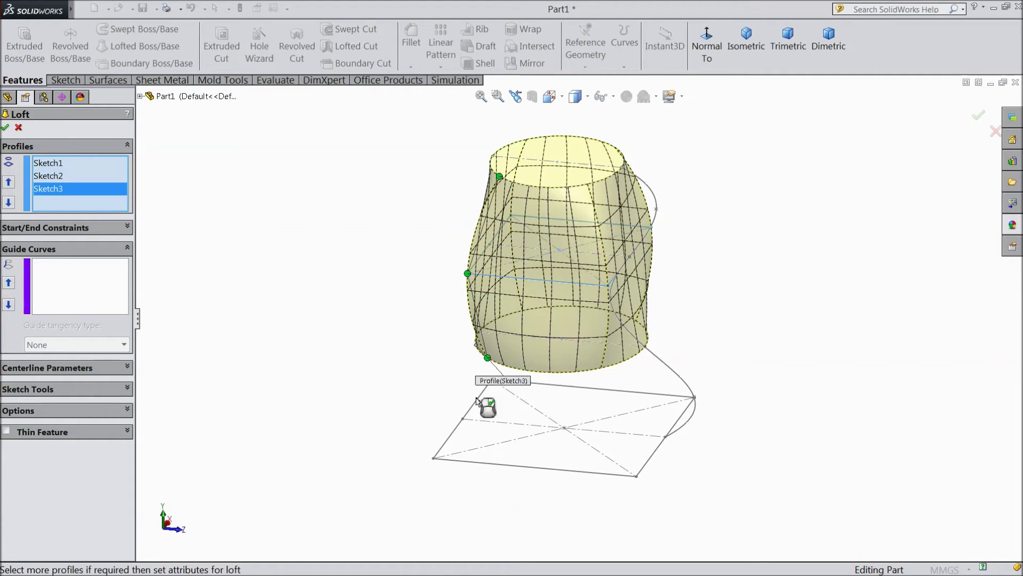
left_click(433, 460)
mouse_move(742, 362)
middle_mouse_down()
mouse_move(742, 321)
mouse_move(773, 263)
mouse_move(797, 281)
mouse_move(722, 272)
mouse_move(757, 338)
mouse_move(794, 318)
mouse_move(726, 311)
mouse_move(752, 325)
mouse_move(767, 318)
mouse_move(756, 309)
middle_mouse_up()
scroll(625, 282, "down", 2)
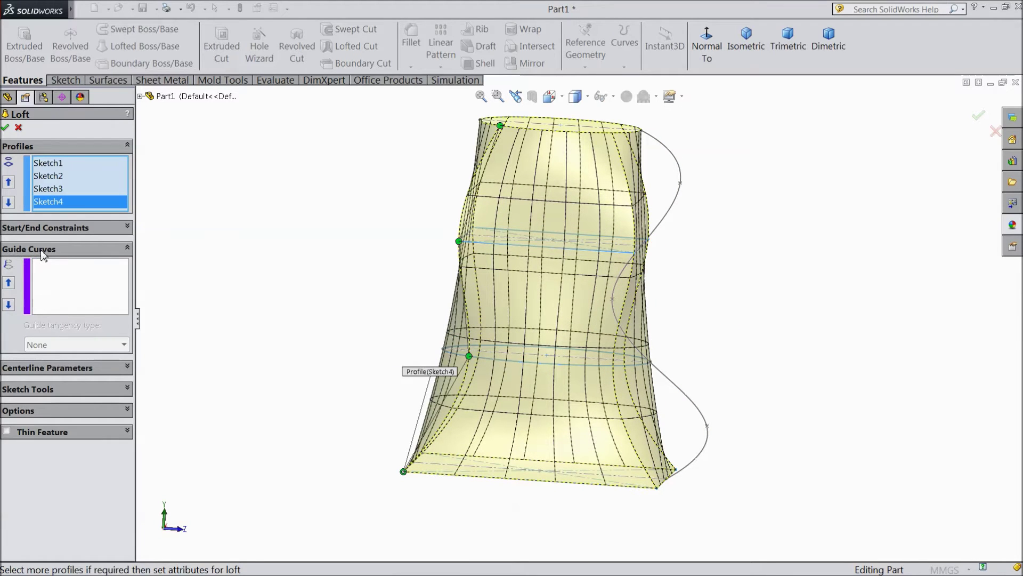
Use the Sketch8 spline as the loft's guide curve and create the loft.
left_click(64, 300)
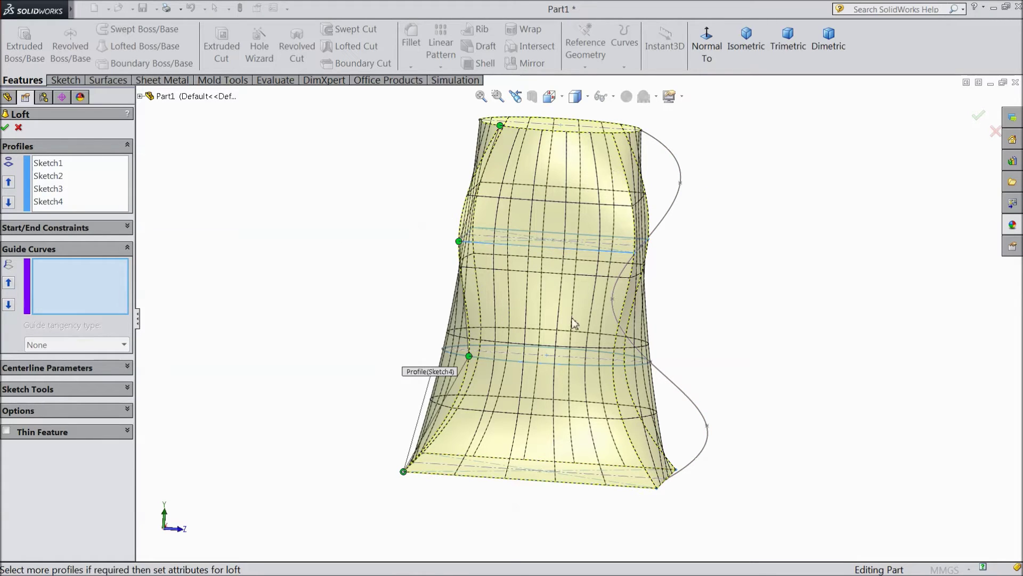
left_click(672, 208)
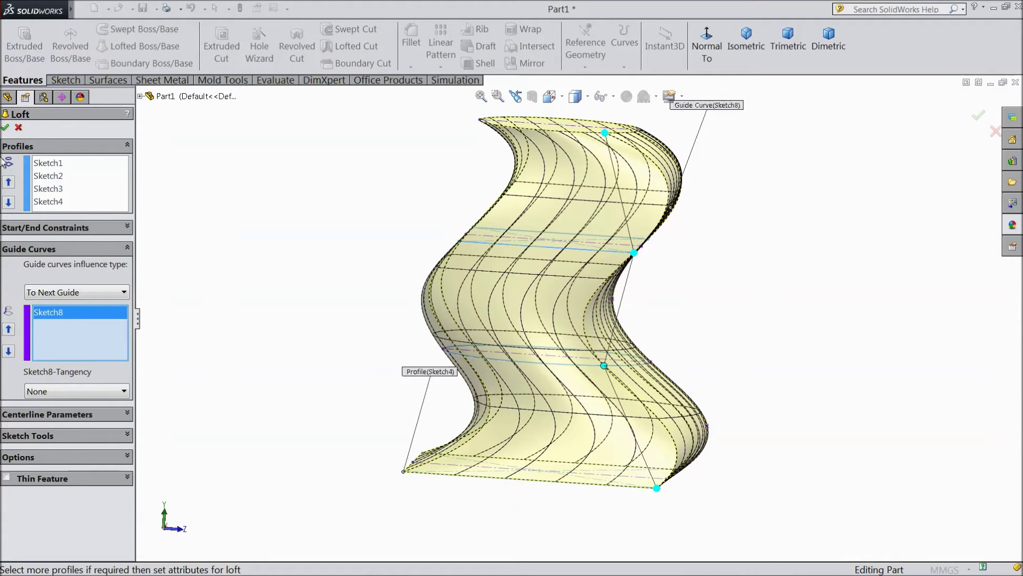
left_click(6, 128)
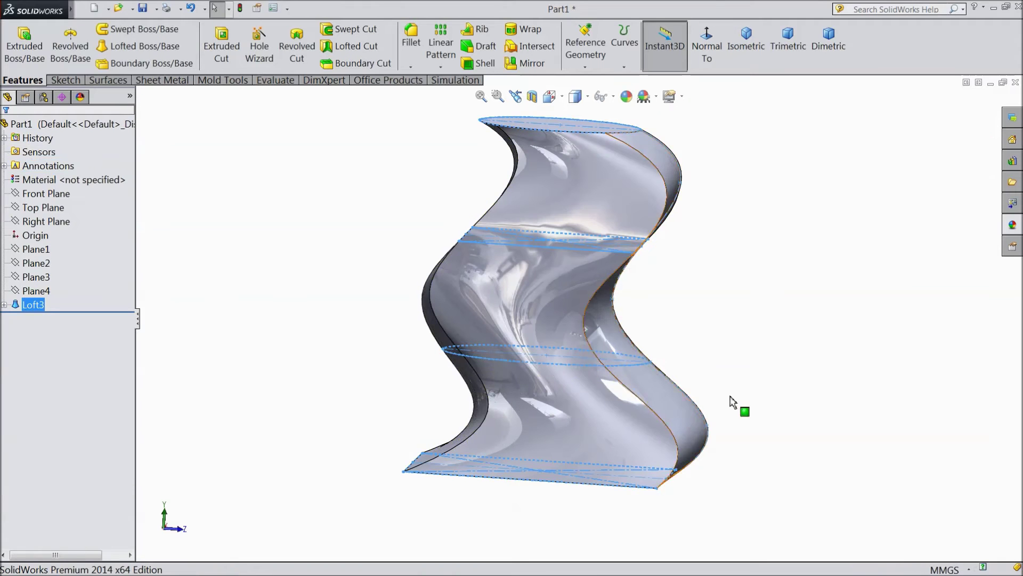
middle_click_drag(762, 270, 597, 142)
middle_click_drag(829, 297, 927, 295)
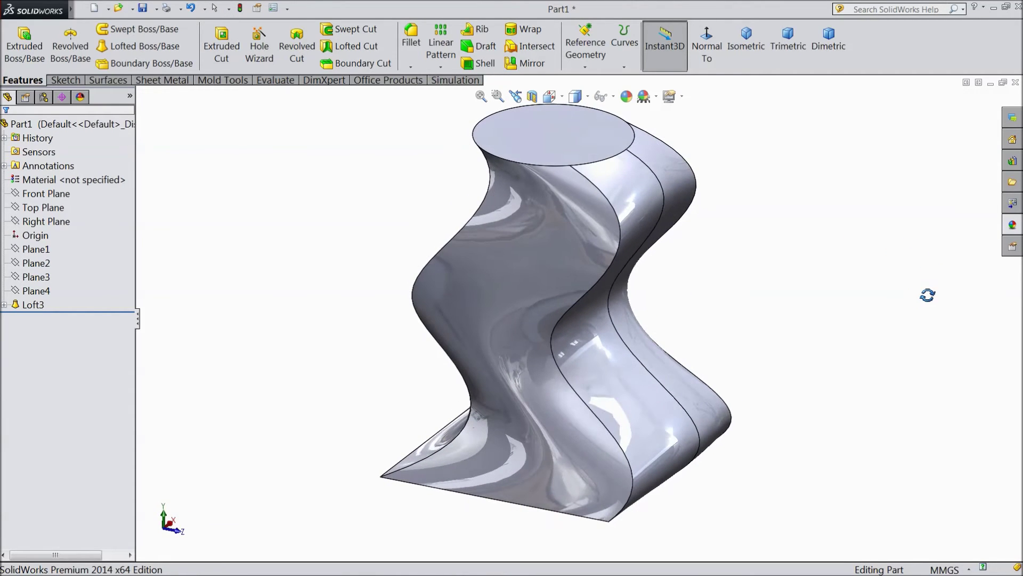
Delete the single-guide loft while keeping its absorbed sketches.
right_click(30, 306)
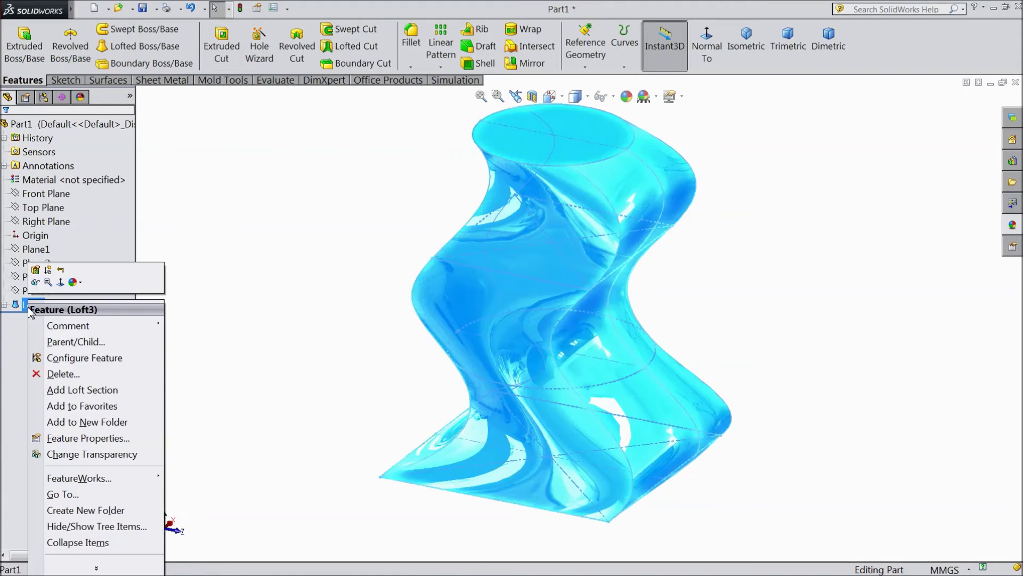
left_click(59, 374)
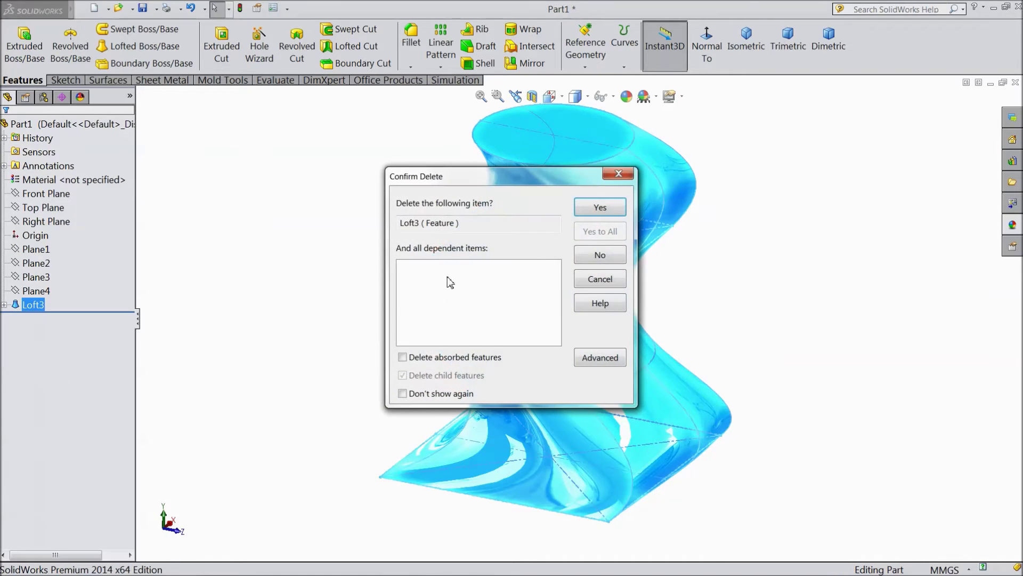
left_click(586, 214)
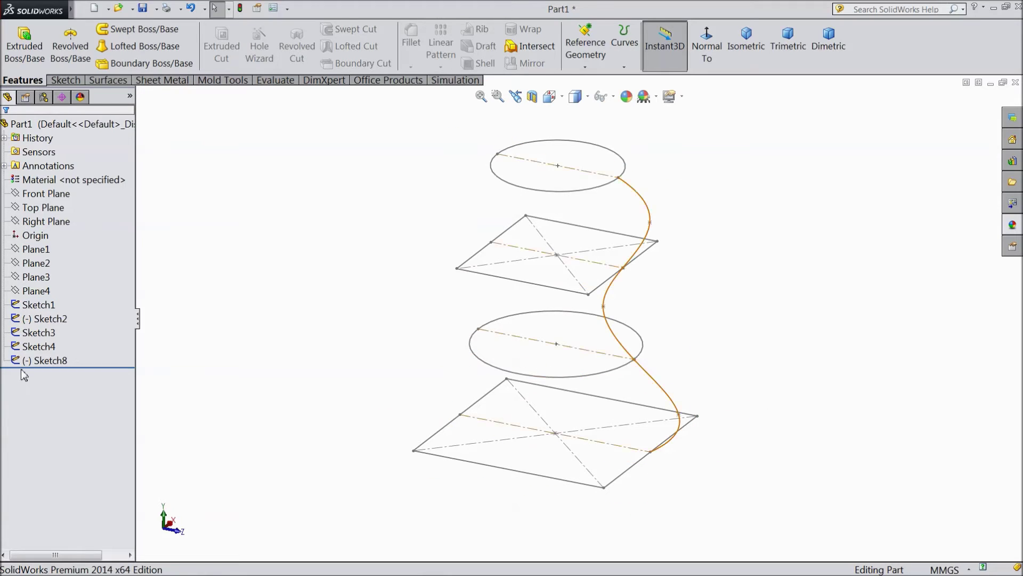
Open Sketch8 for editing and view it face-on.
left_click(37, 362)
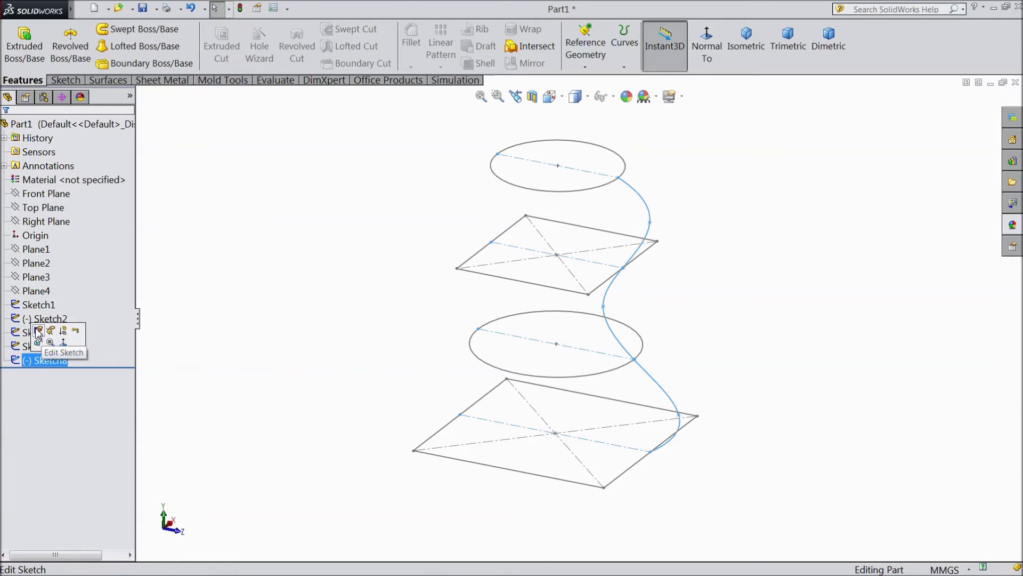
left_click(37, 335)
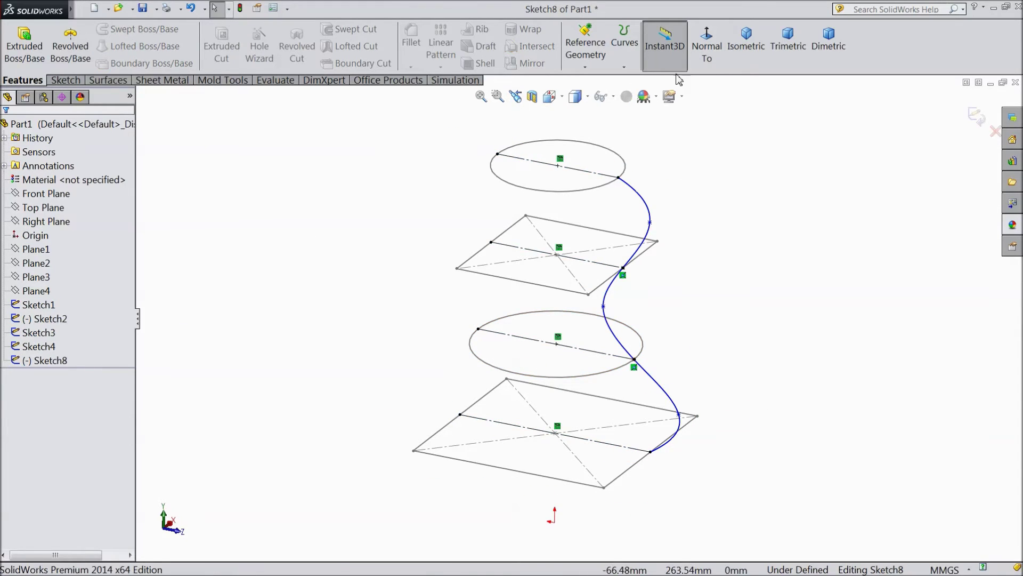
left_click(709, 51)
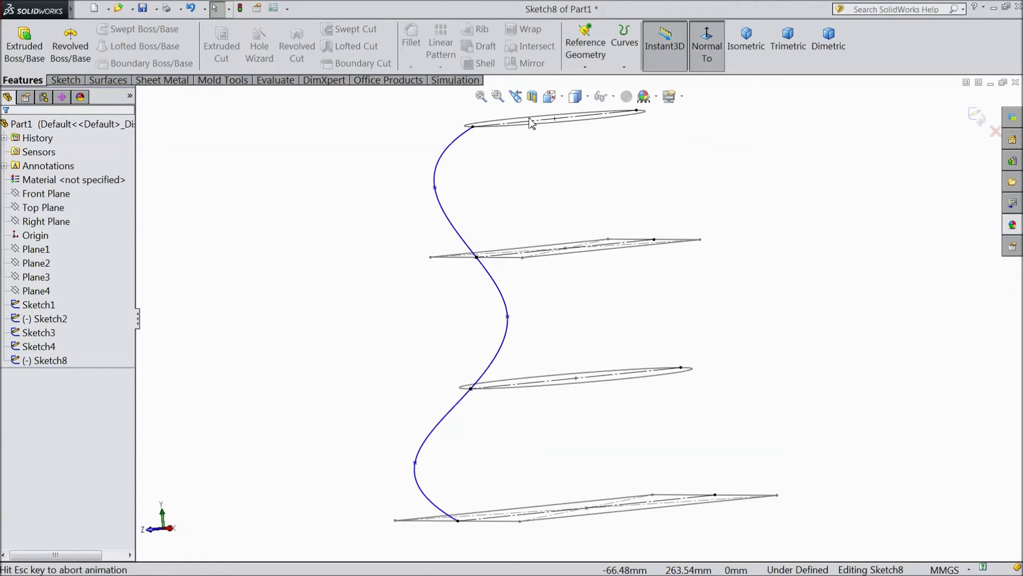
Draw a second spline mirroring the first through the opposite endpoints of the four construction lines, with its bulges level with the first's, and exit the sketch.
left_click(64, 80)
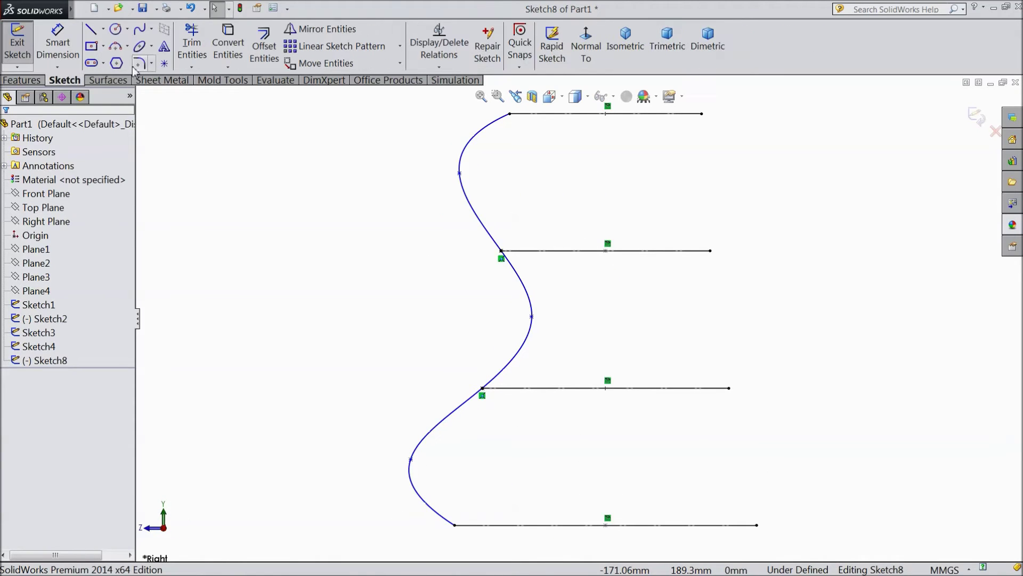
left_click(139, 30)
key("f")
left_click(664, 176)
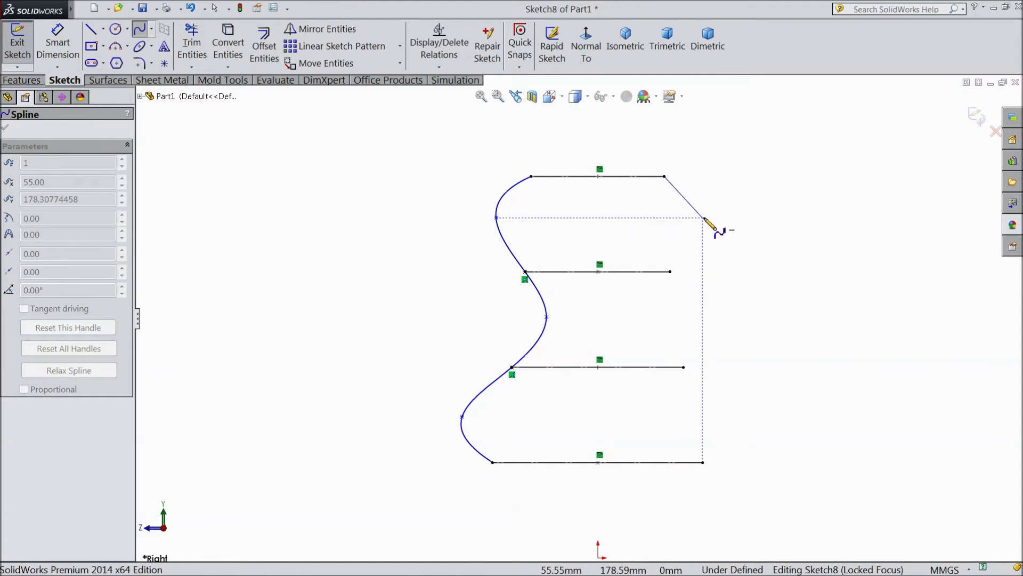
left_click(703, 217)
left_click(671, 272)
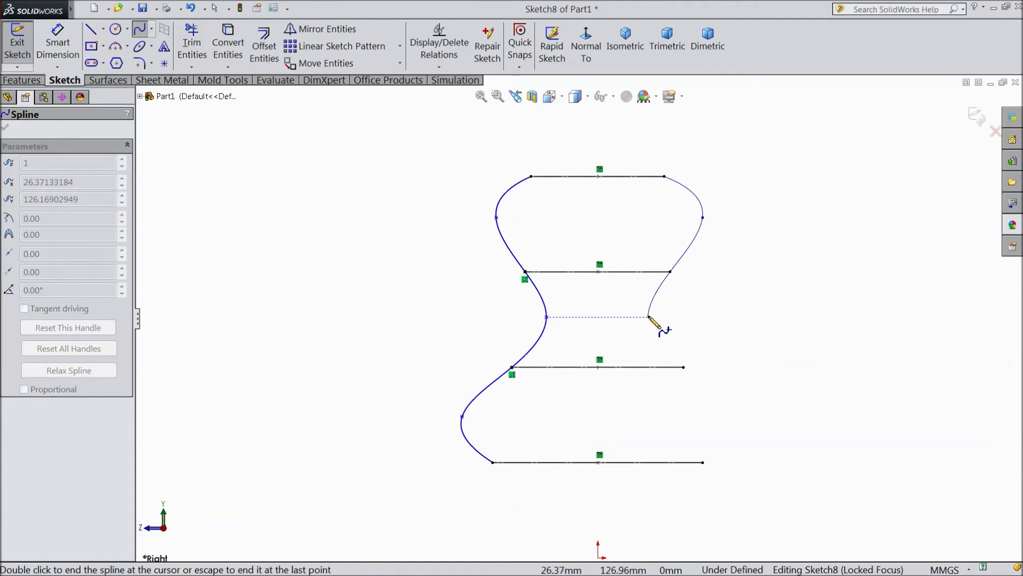
left_click(649, 317)
left_click(683, 367)
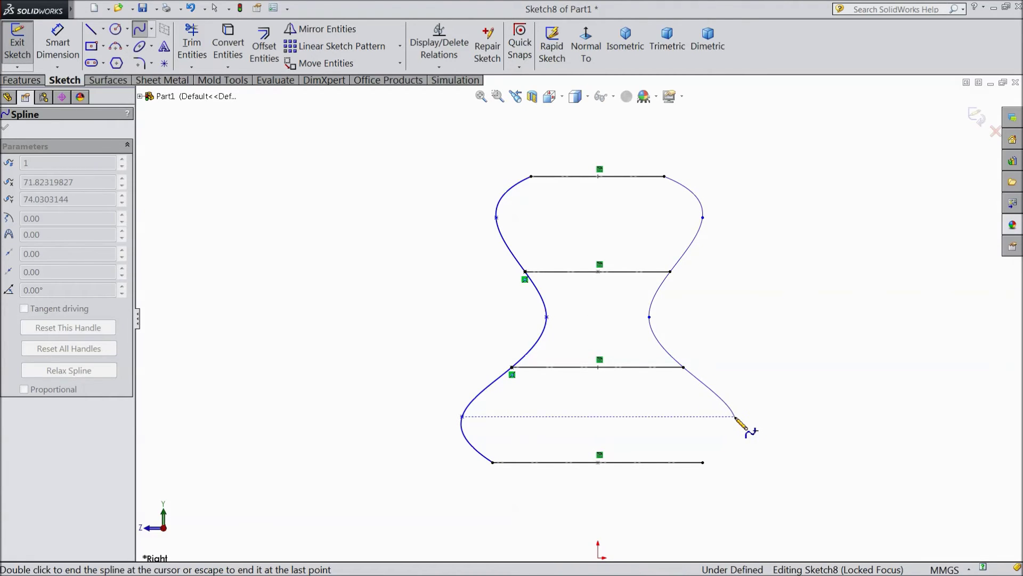
right_click(676, 503)
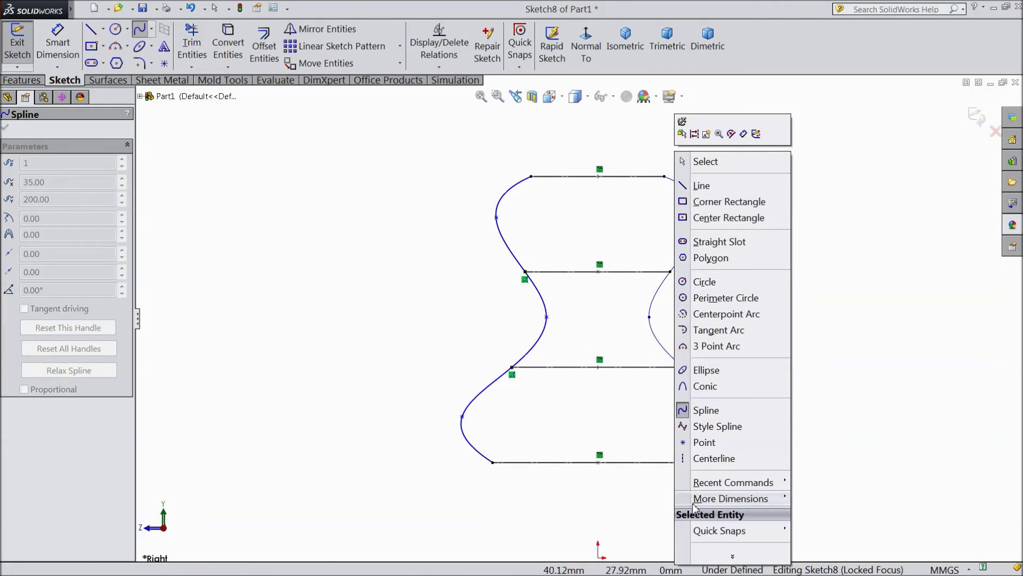
left_click(704, 161)
key("z")
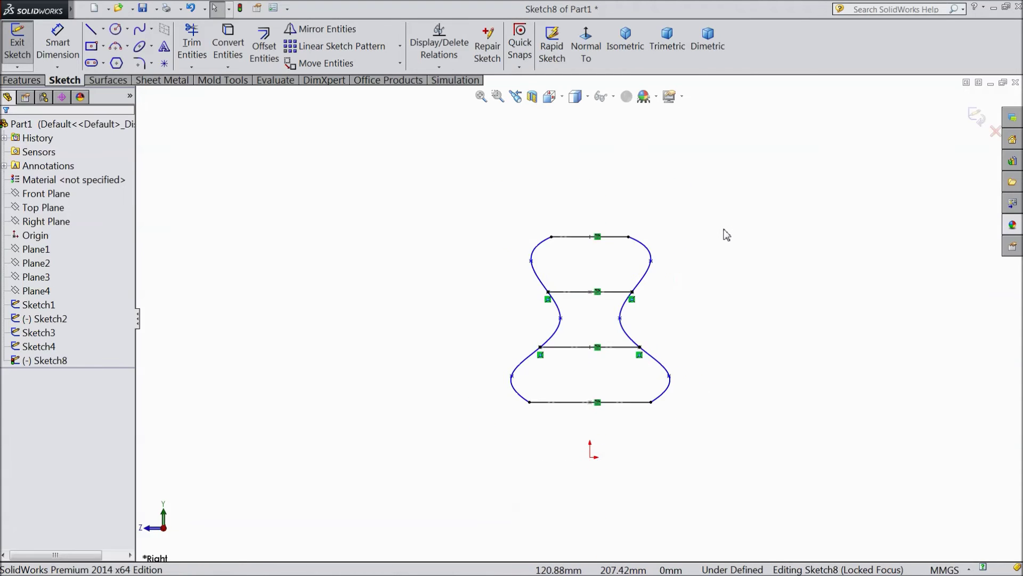
mouse_move(727, 234)
middle_mouse_down()
mouse_move(673, 206)
mouse_move(656, 272)
mouse_move(673, 273)
middle_mouse_up()
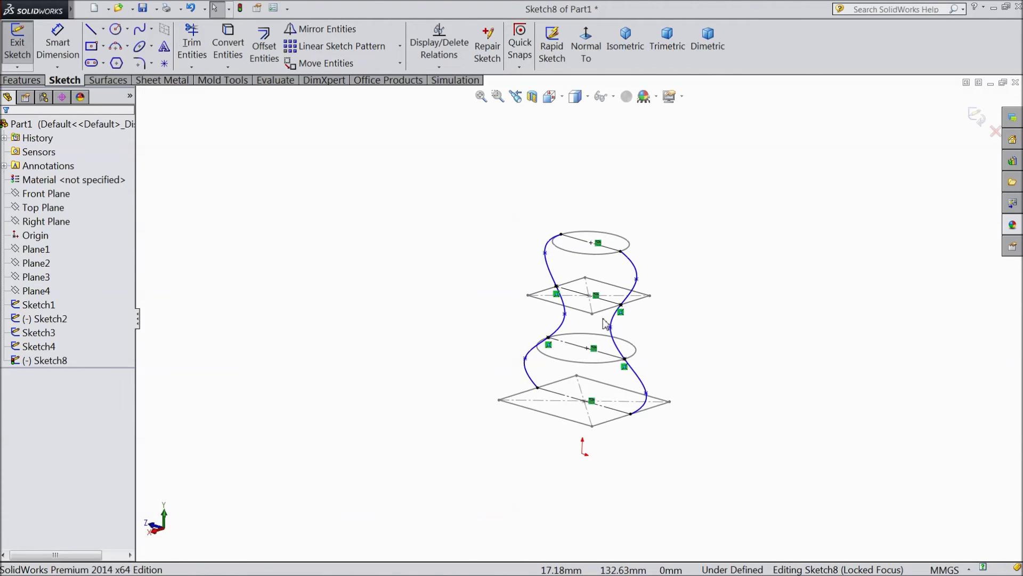
scroll(604, 322, "down", 2)
left_click(977, 117)
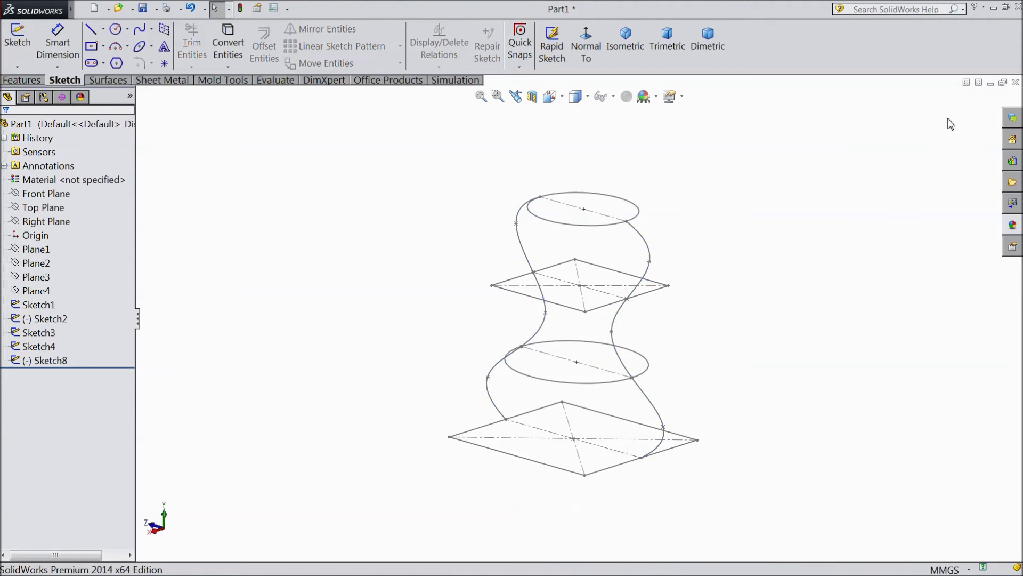
Start a new Lofted Boss/Base with Sketch1 to Sketch4 as profiles, picked from top to bottom near aligned front points.
left_click(24, 81)
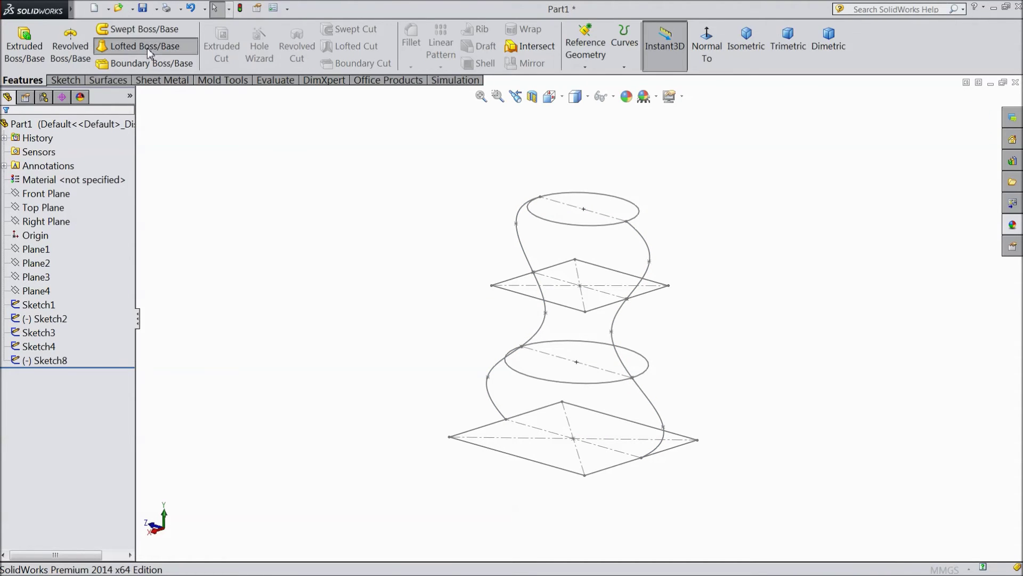
left_click(147, 48)
scroll(660, 367, "down", 1)
left_click(569, 197)
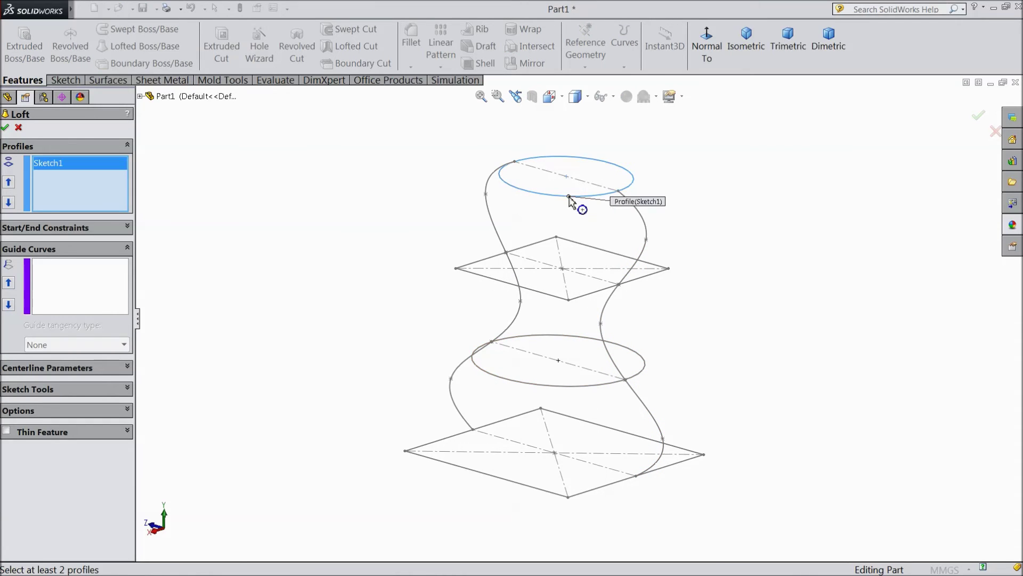
left_click(568, 300)
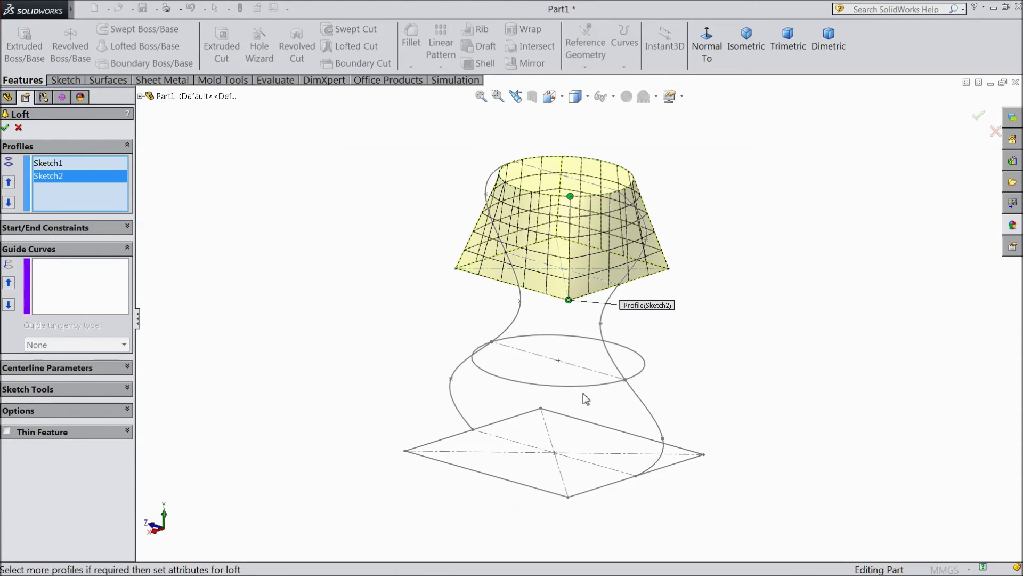
left_click(571, 389)
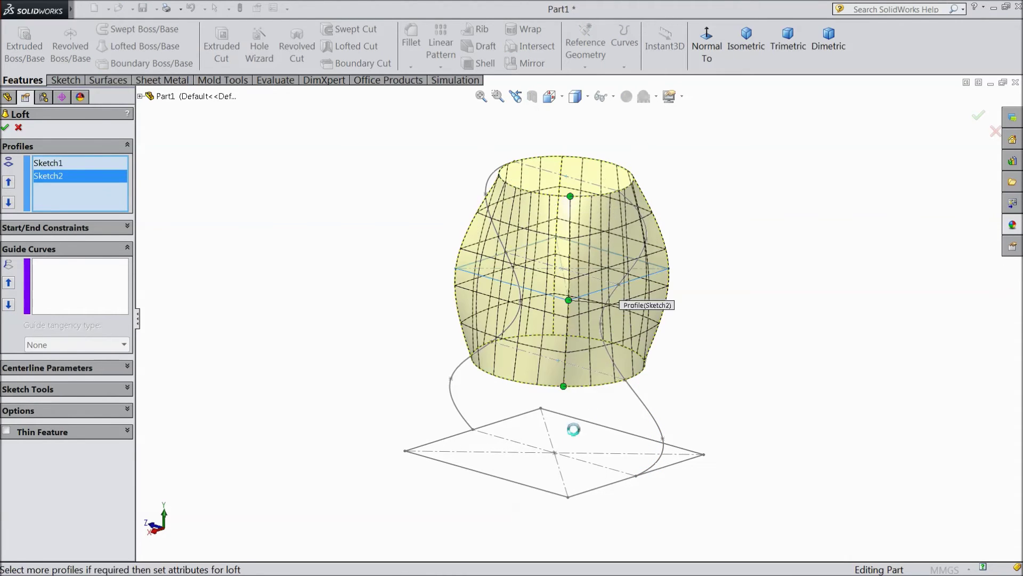
left_click(569, 499)
middle_click_drag(765, 404, 842, 353)
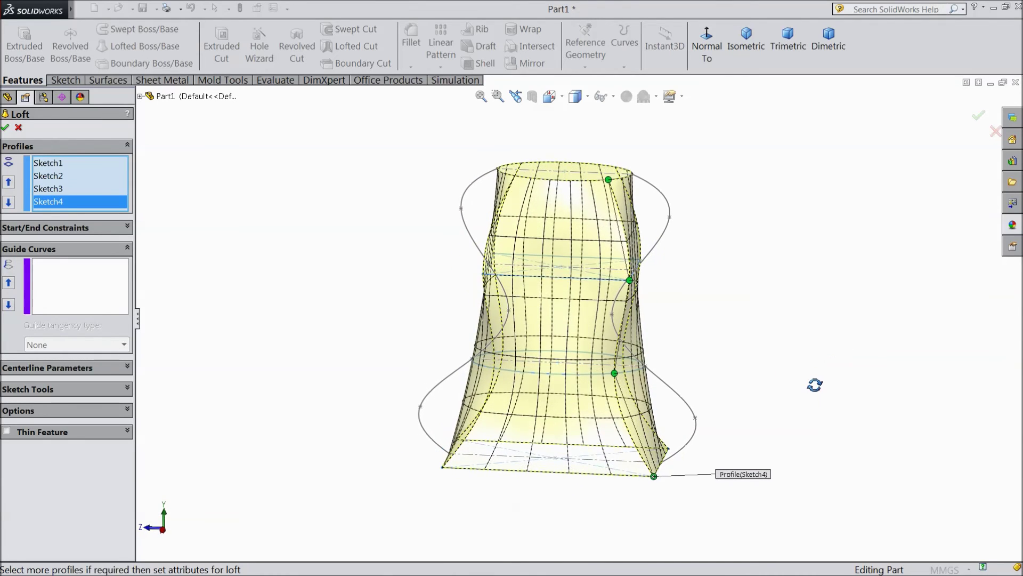
middle_click_drag(815, 384, 789, 395)
Add both Sketch8 splines as separate open-group guide curves and create the loft.
left_click(86, 291)
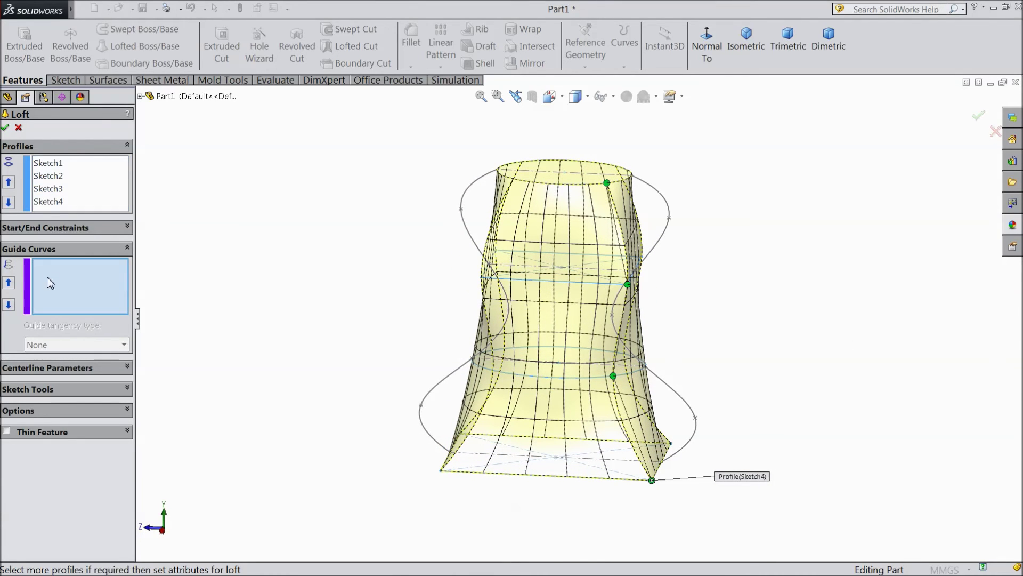
left_click(464, 228)
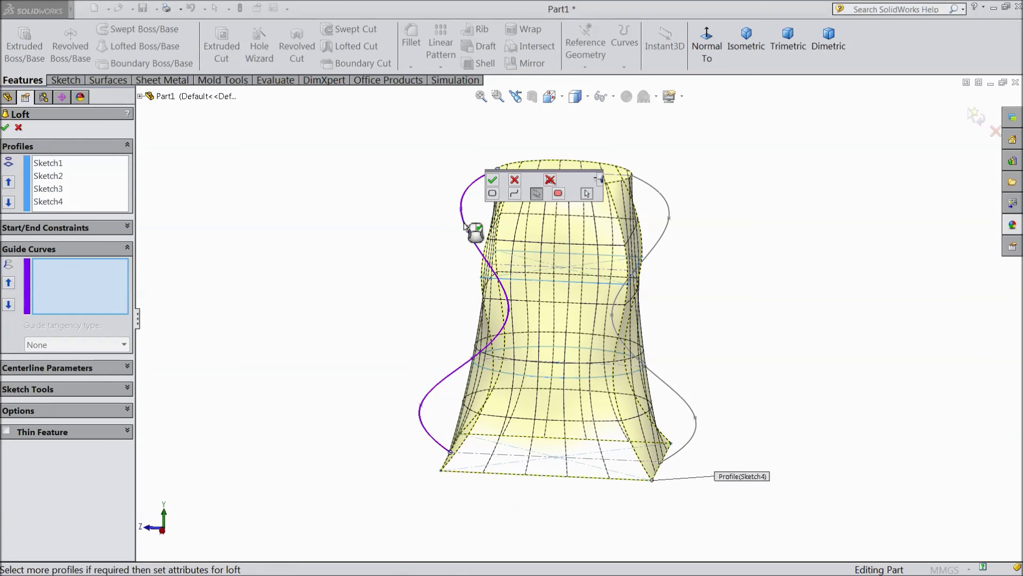
left_click(492, 180)
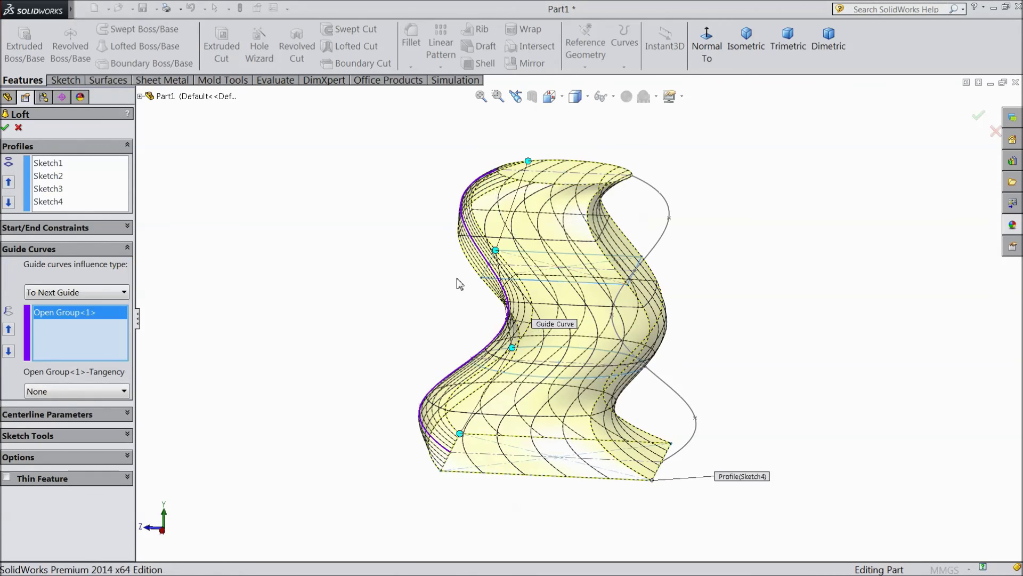
left_click(661, 245)
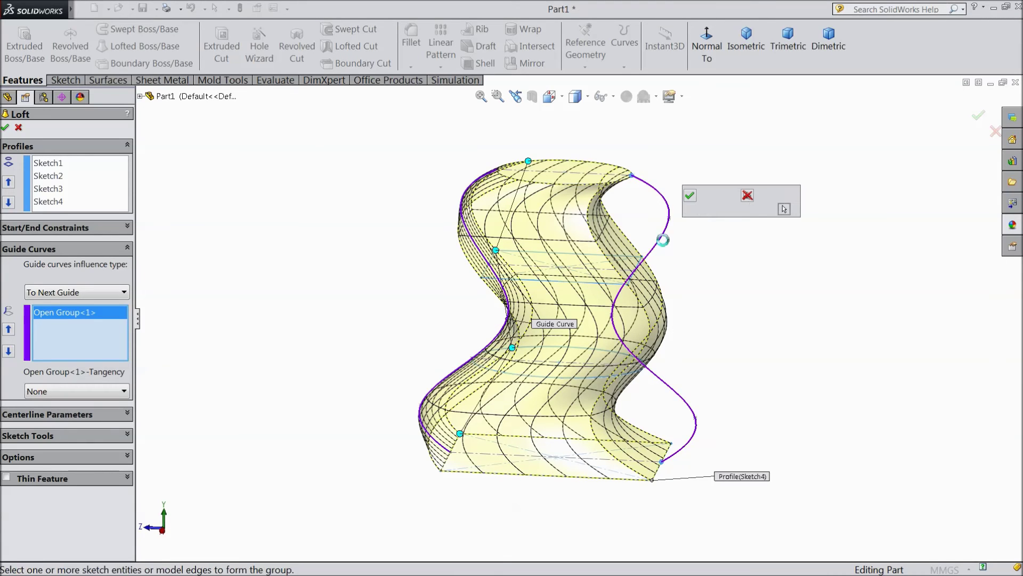
left_click(690, 196)
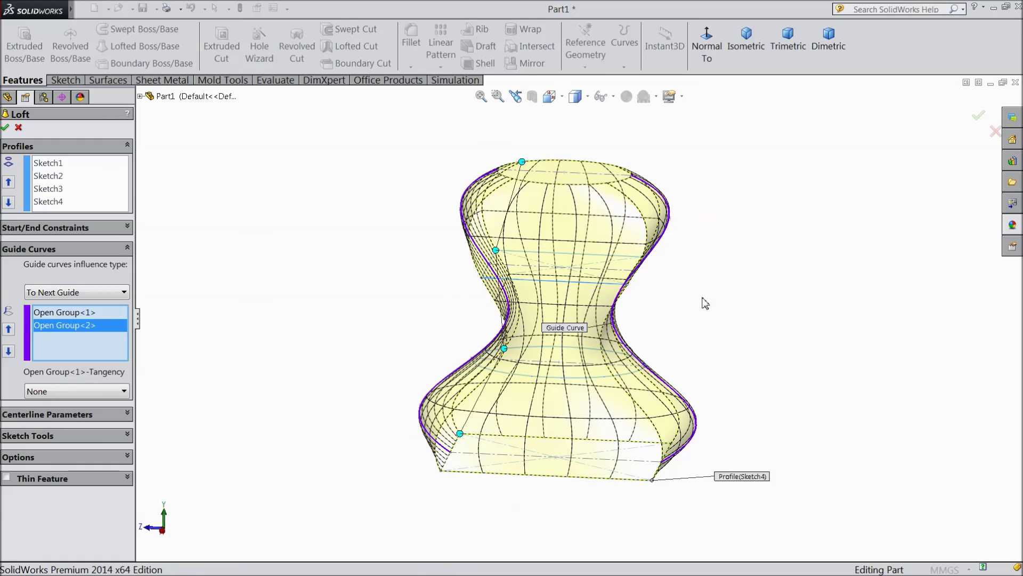
mouse_move(704, 300)
middle_mouse_down()
mouse_move(719, 217)
mouse_move(694, 304)
mouse_move(660, 303)
mouse_move(701, 313)
mouse_move(694, 286)
middle_mouse_up()
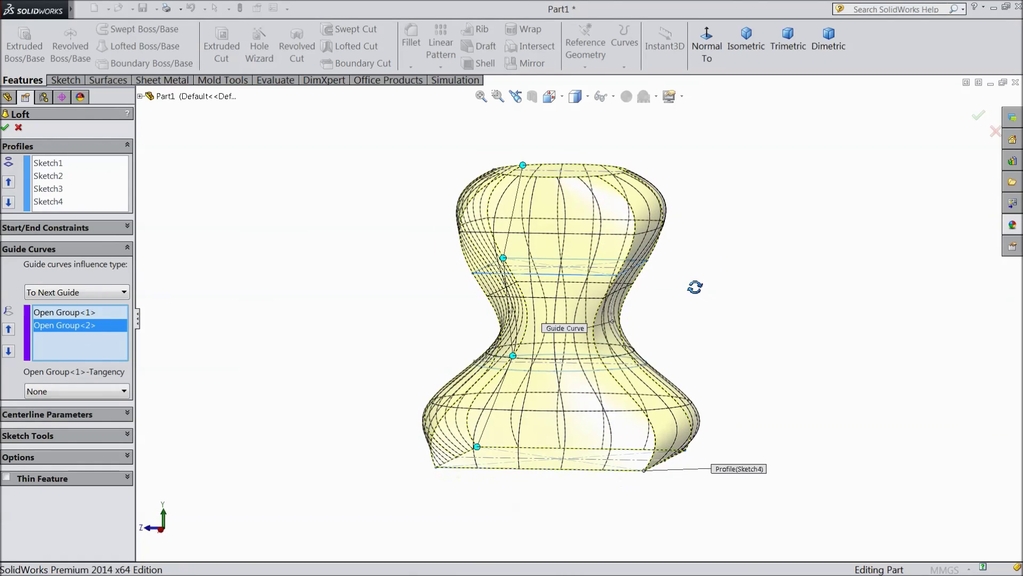
left_click(980, 118)
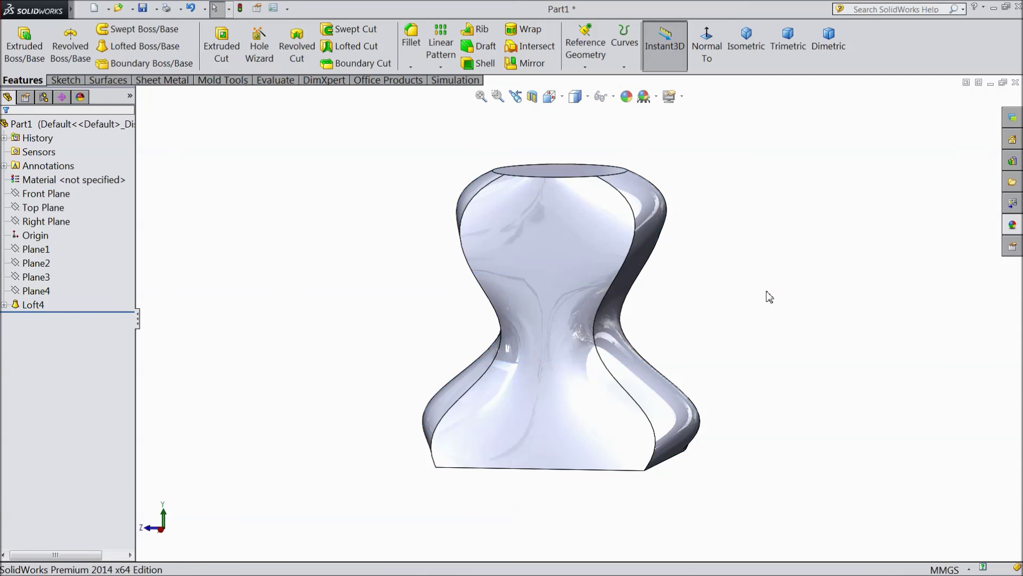
middle_click_drag(746, 307, 700, 334)
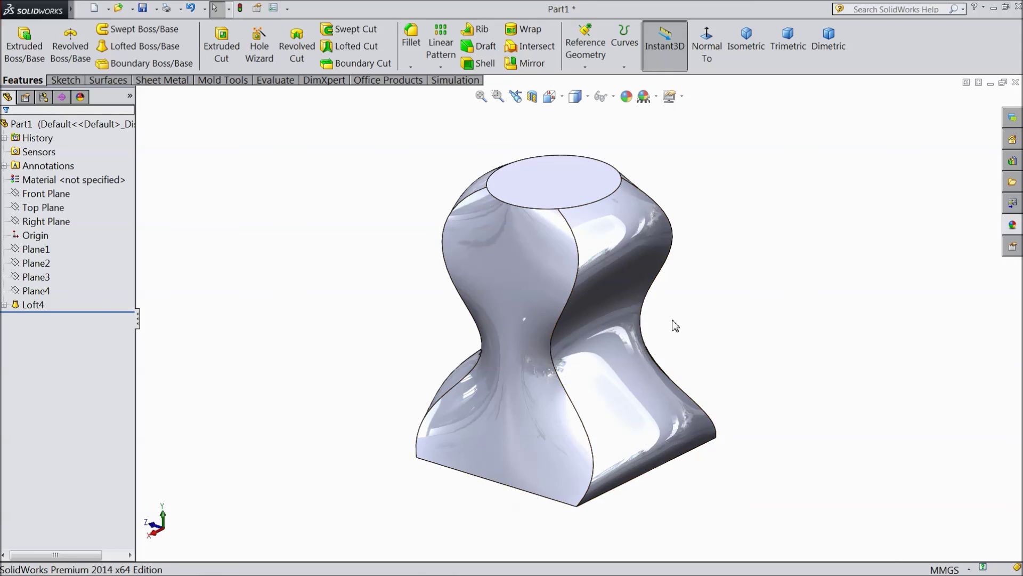
mouse_move(675, 325)
middle_mouse_down()
mouse_move(717, 283)
mouse_move(688, 261)
mouse_move(677, 307)
middle_mouse_up()
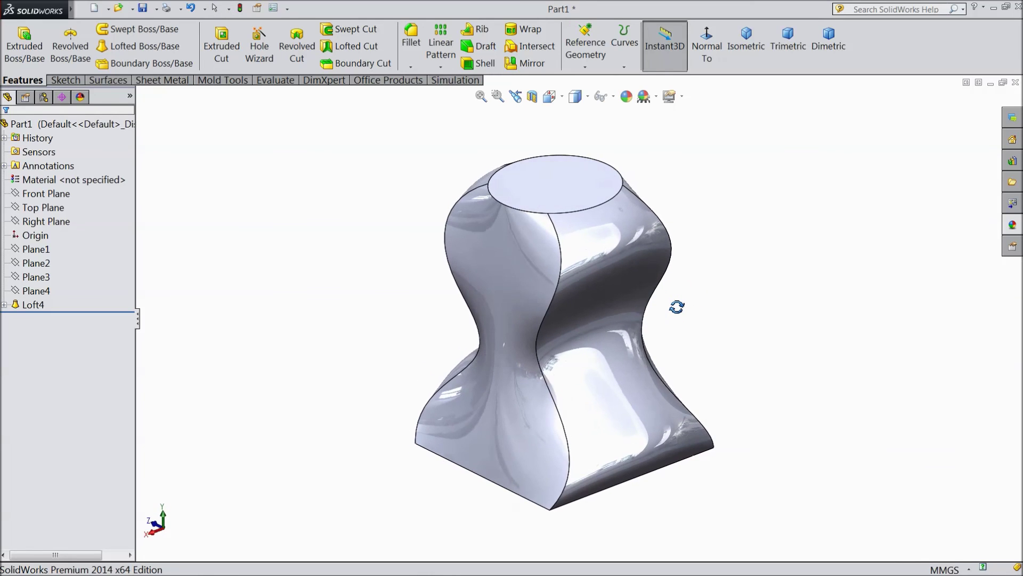